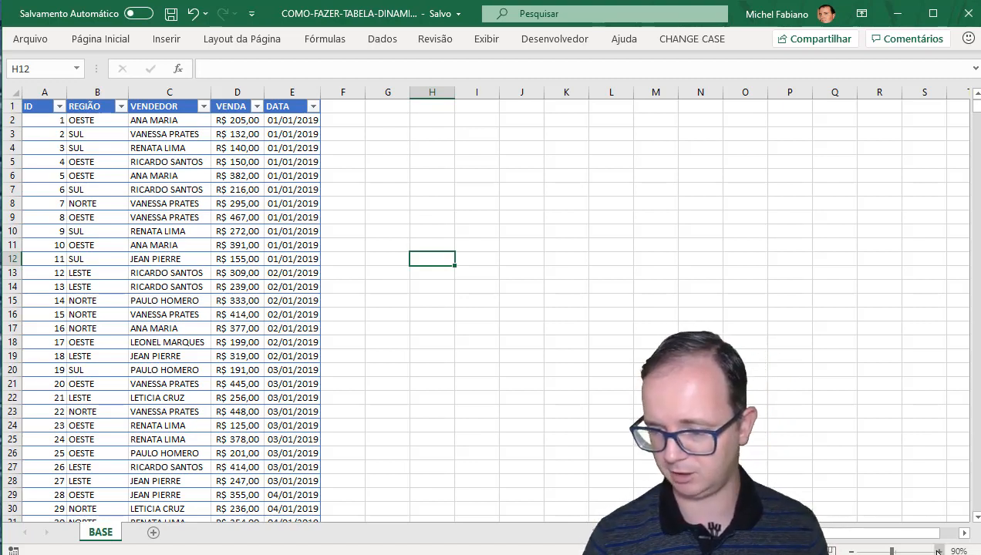
Examine the ID, REGIÃO, VENDEDOR, VENDA and DATA columns and the first records of the sales table on the BASE sheet
{"action": "scroll", "coordinate": [349, 382], "scroll_direction": "up", "scroll_amount": 4, "text": "ctrl"}
{"action": "scroll", "coordinate": [349, 382], "scroll_direction": "up", "scroll_amount": 3}
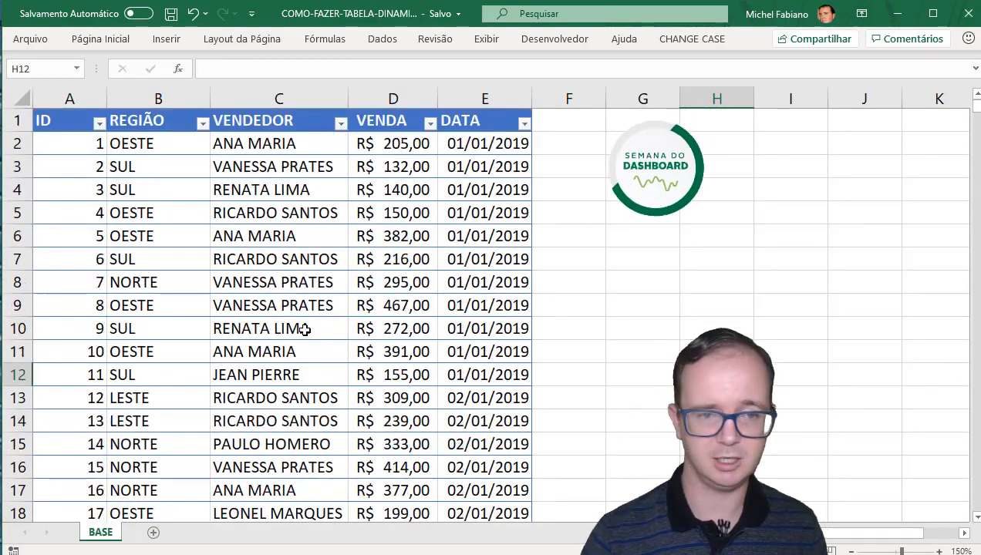
{"action": "left_click", "coordinate": [253, 143]}
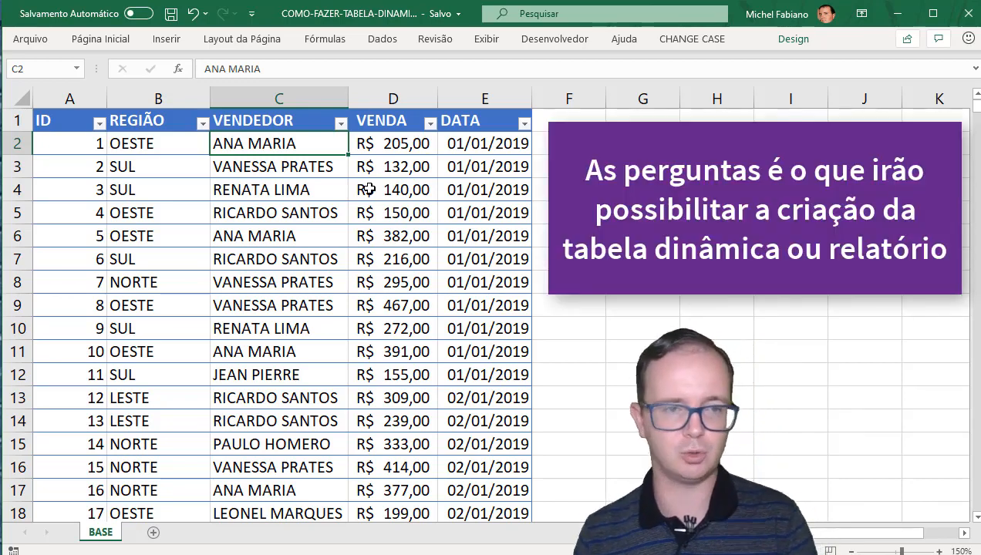
{"action": "left_click", "coordinate": [160, 98]}
{"action": "left_click", "coordinate": [243, 93]}
{"action": "left_click", "coordinate": [390, 96]}
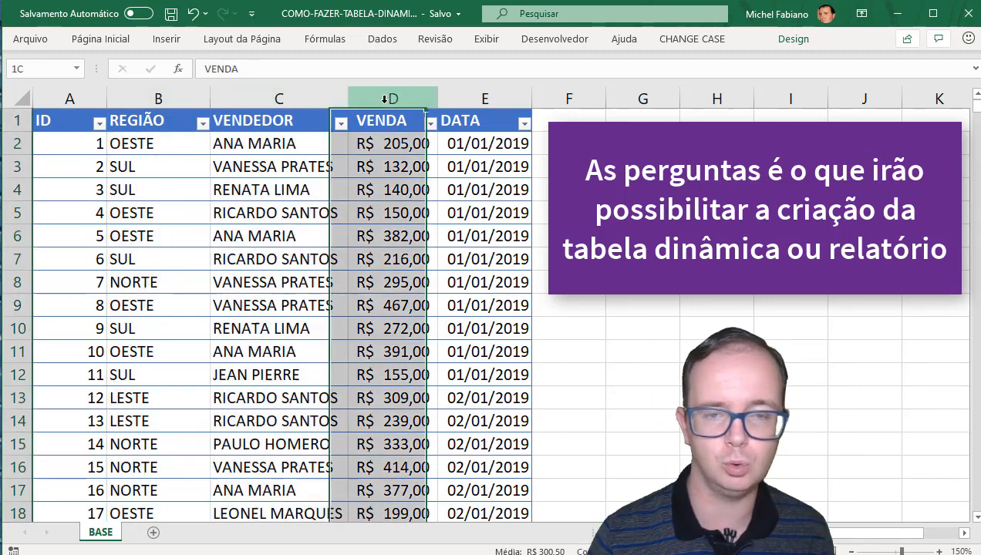
{"action": "left_click", "coordinate": [464, 94]}
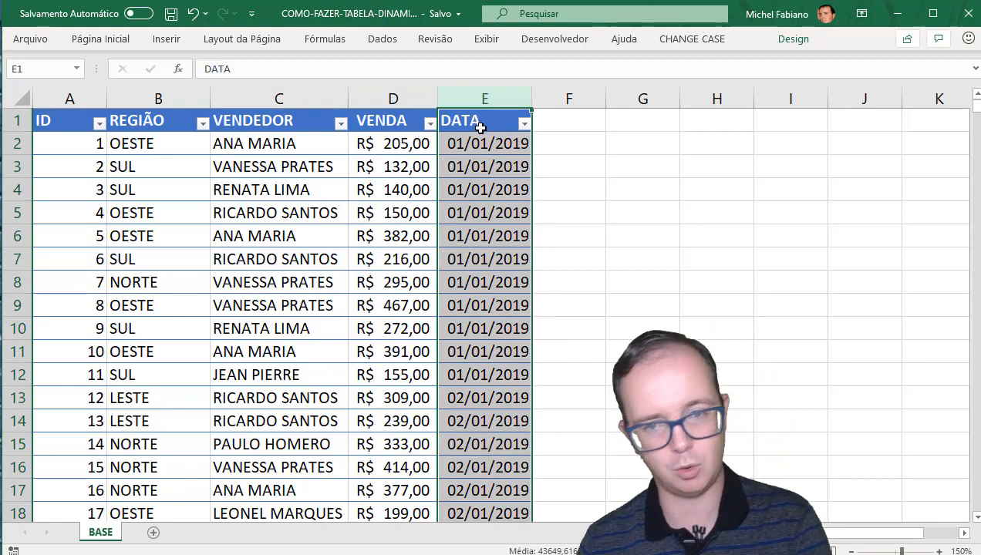
{"action": "left_click", "coordinate": [387, 96]}
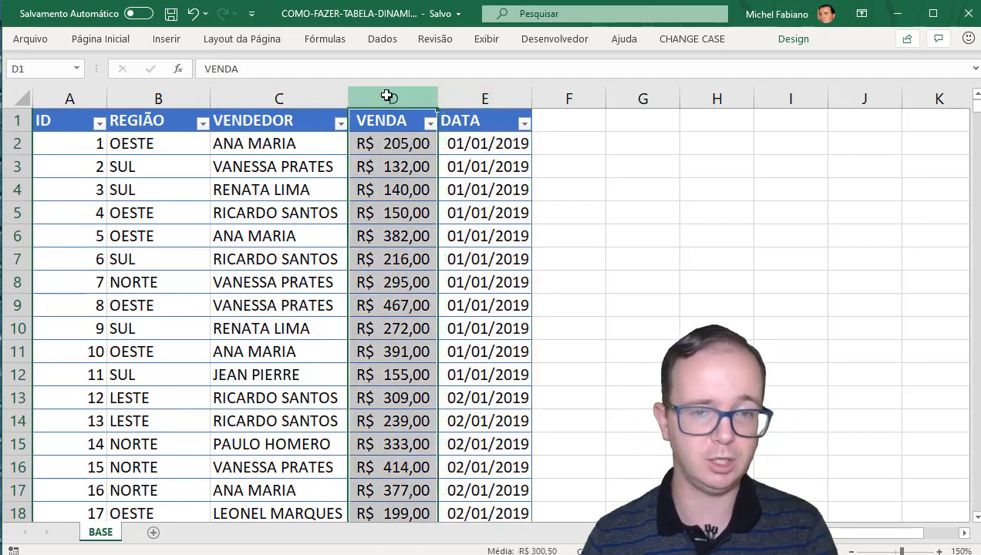
{"action": "left_click", "coordinate": [307, 98]}
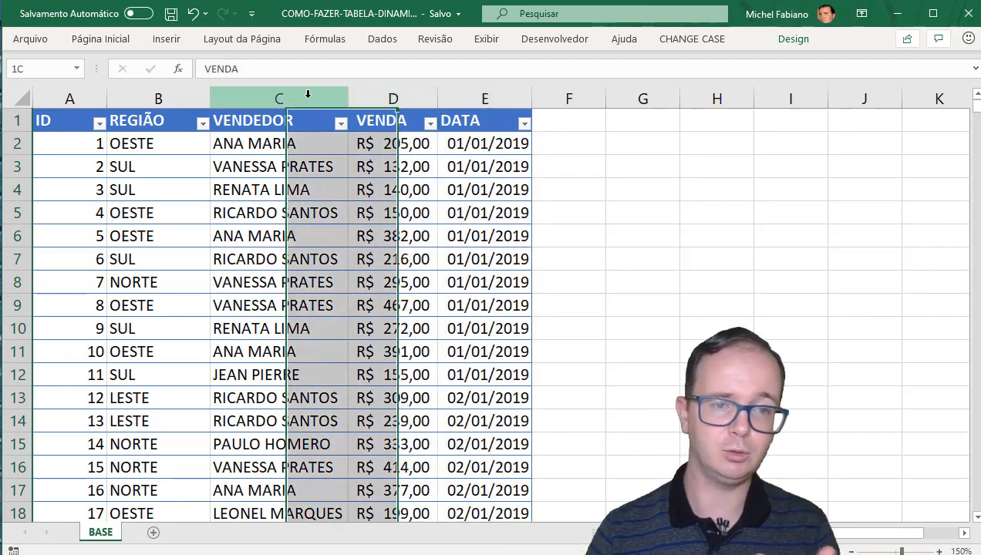
{"action": "left_click", "coordinate": [163, 96]}
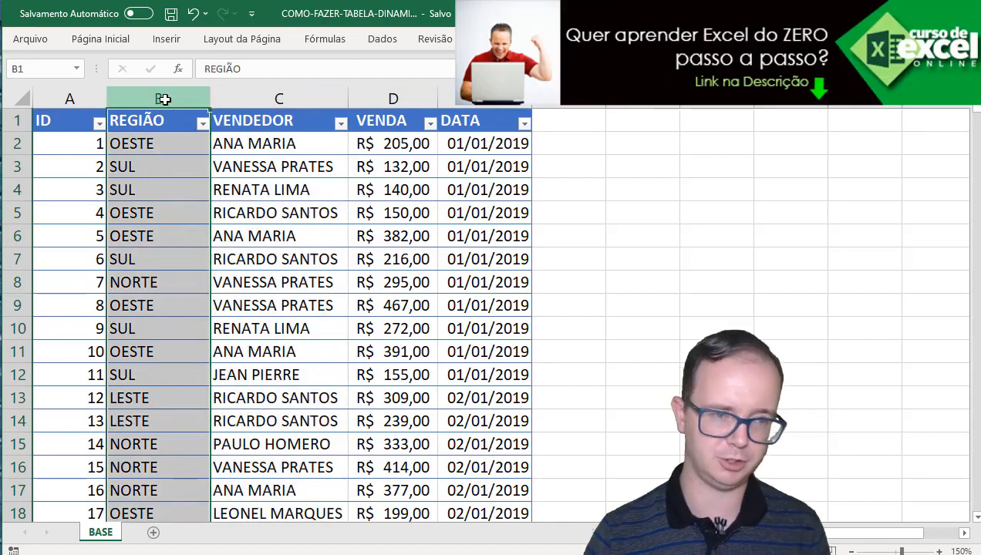
{"action": "left_click", "coordinate": [69, 98]}
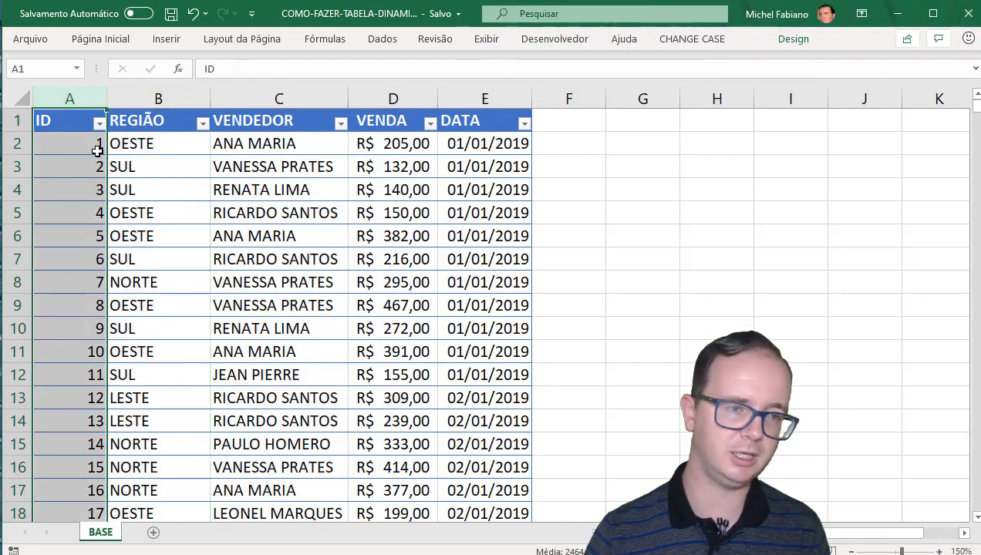
{"action": "left_click_drag", "start_coordinate": [96, 144], "coordinate": [453, 191]}
{"action": "left_click", "coordinate": [453, 190]}
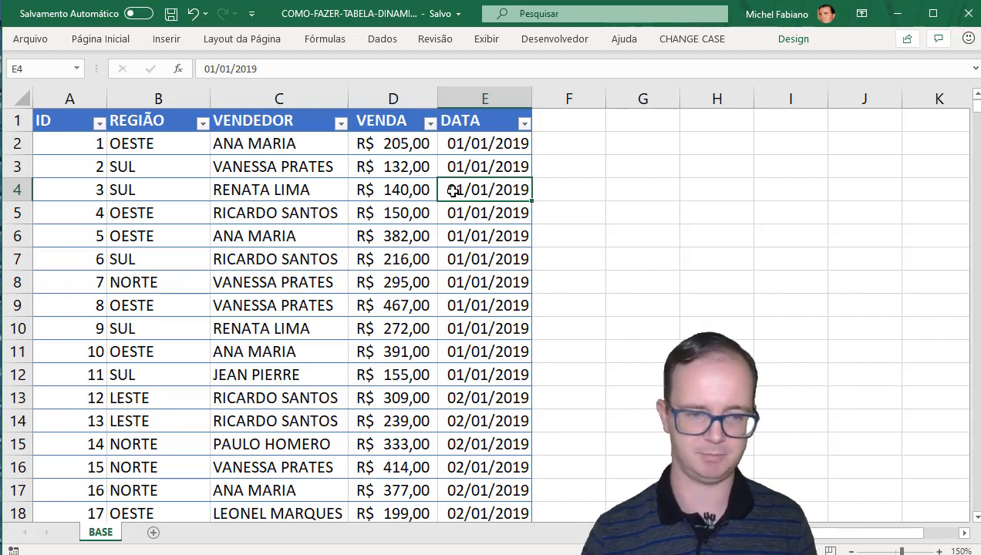
{"action": "left_click", "coordinate": [312, 216]}
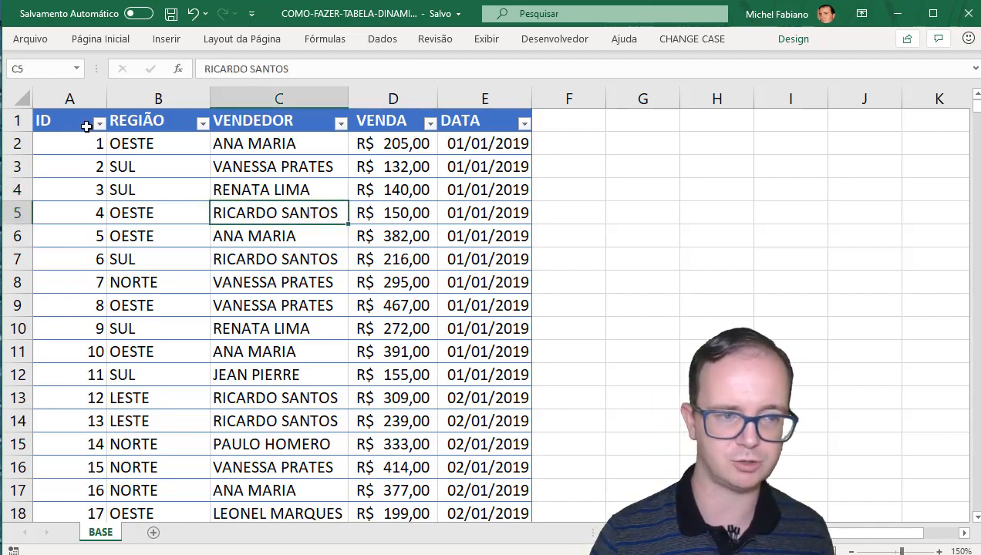
{"action": "left_click_drag", "start_coordinate": [87, 124], "coordinate": [493, 550]}
{"action": "left_click", "coordinate": [433, 369]}
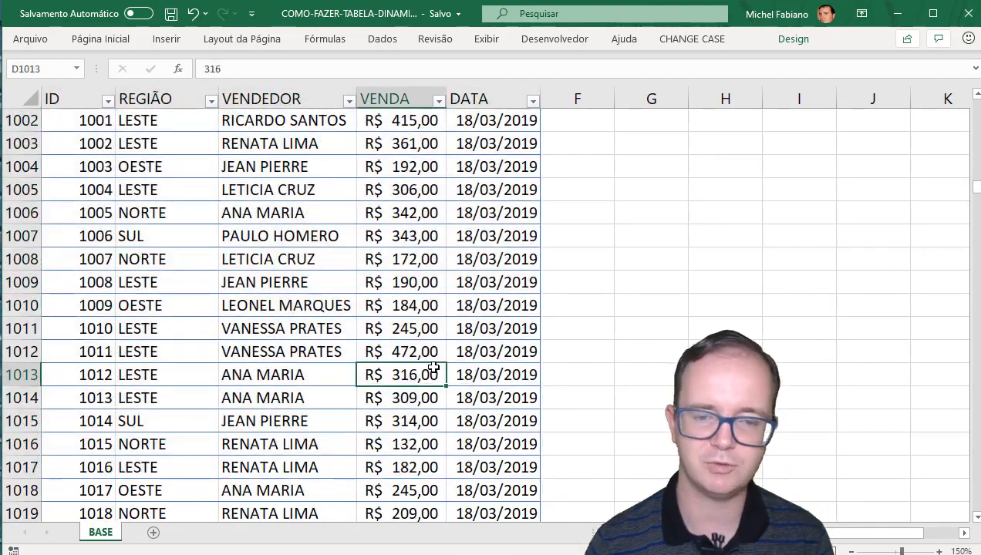
{"action": "key", "text": "ctrl+Home"}
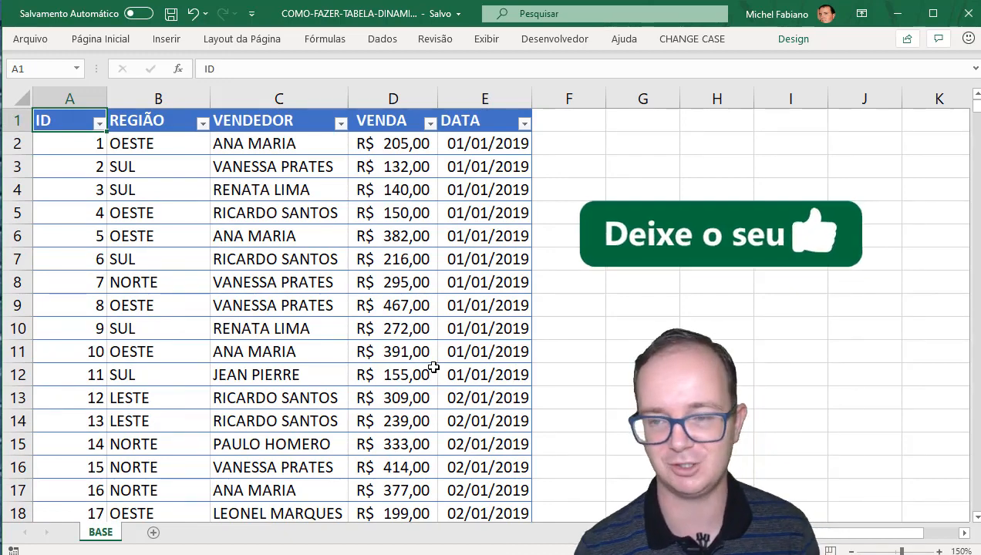
{"action": "left_click", "coordinate": [252, 213]}
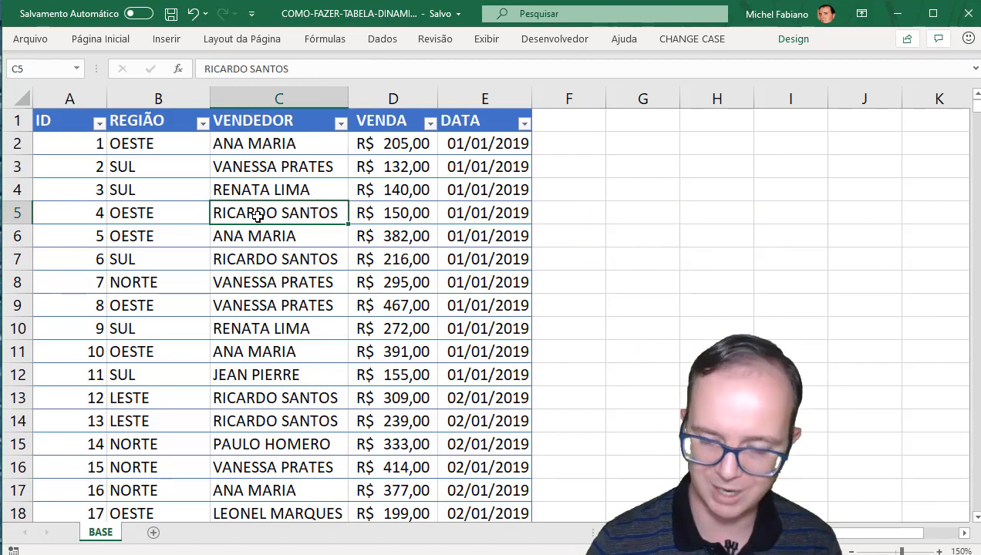
{"action": "key", "text": "ctrl+a"}
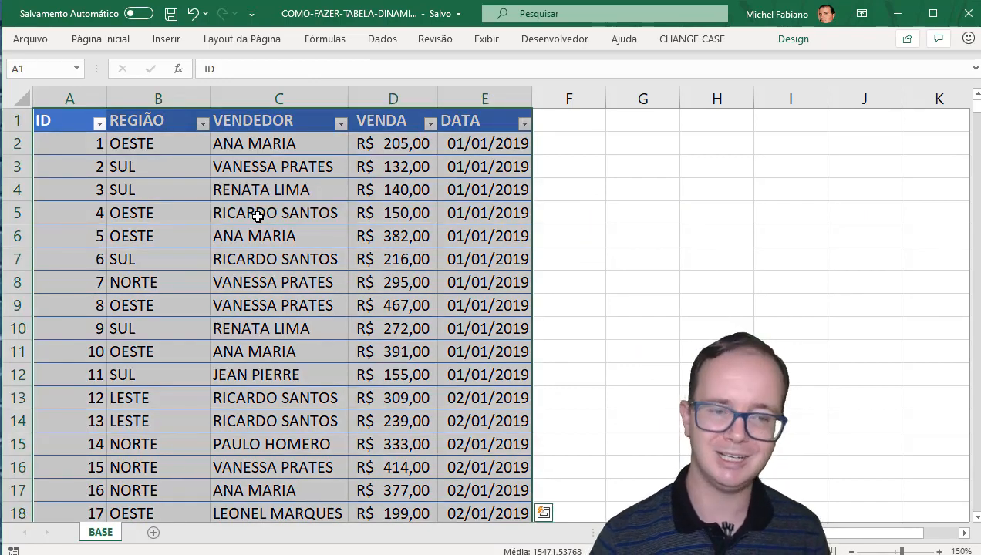
{"action": "left_click", "coordinate": [257, 216]}
Select the entire sales table and create a PivotTable from TABELAVENDAS on a new worksheet
{"action": "left_click", "coordinate": [148, 266]}
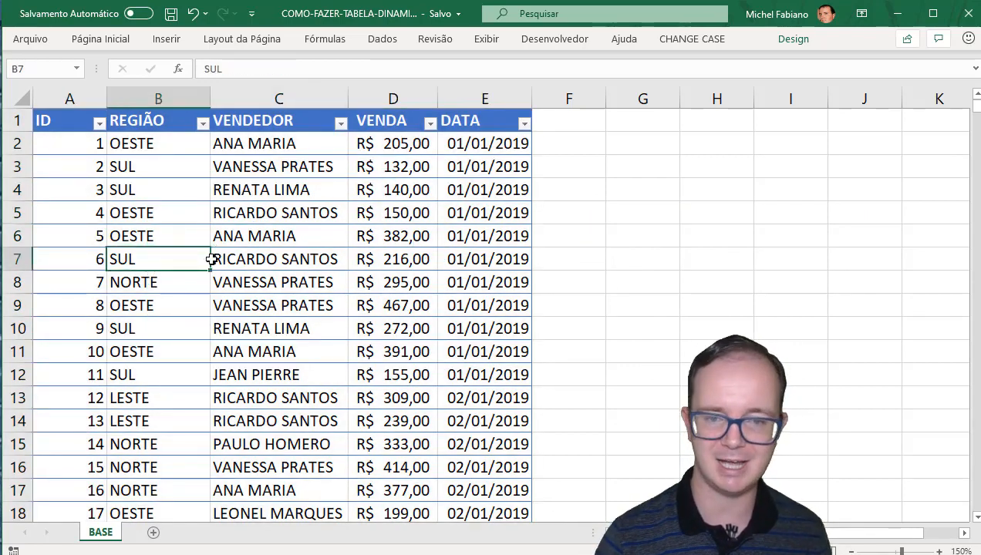
{"action": "key", "text": "ctrl+asterisk"}
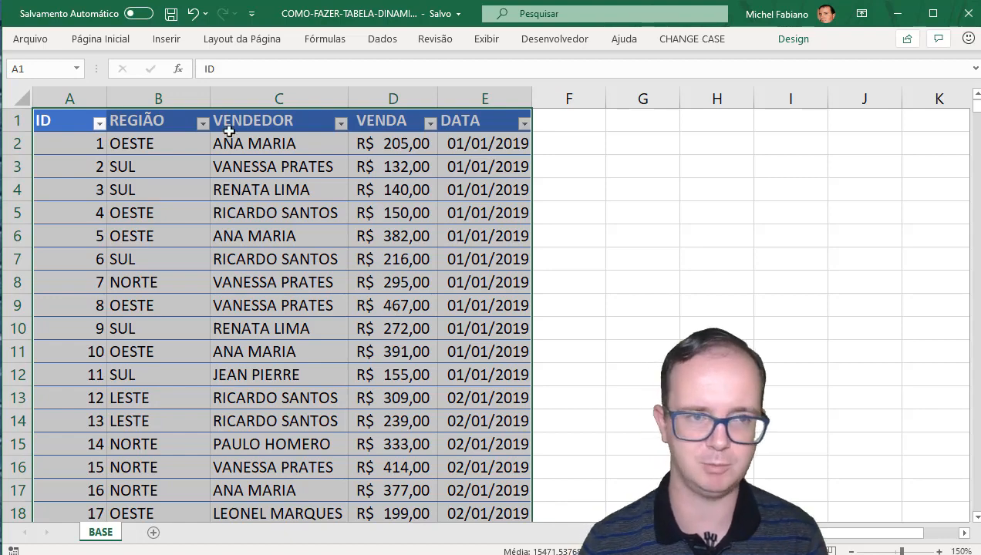
{"action": "left_click", "coordinate": [167, 40]}
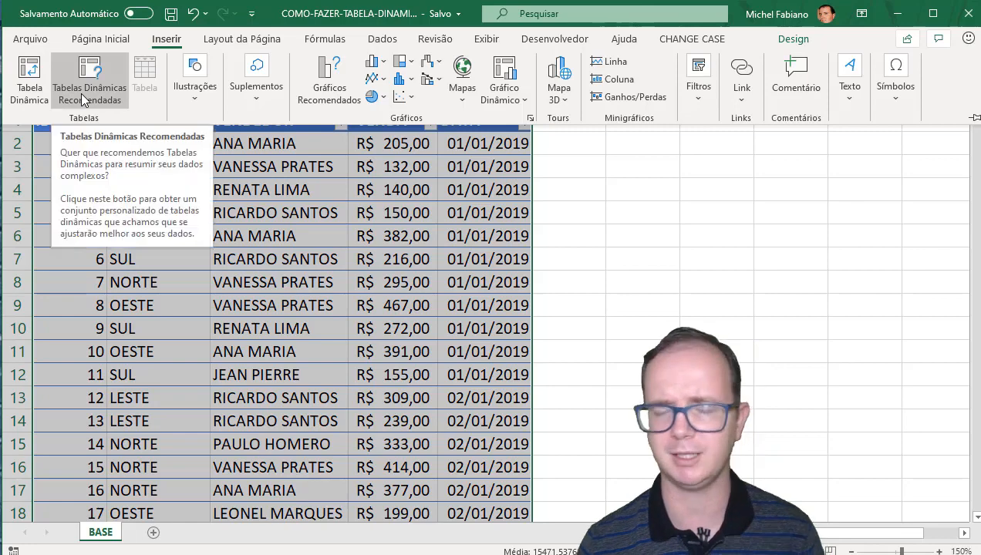
{"action": "left_click", "coordinate": [33, 96]}
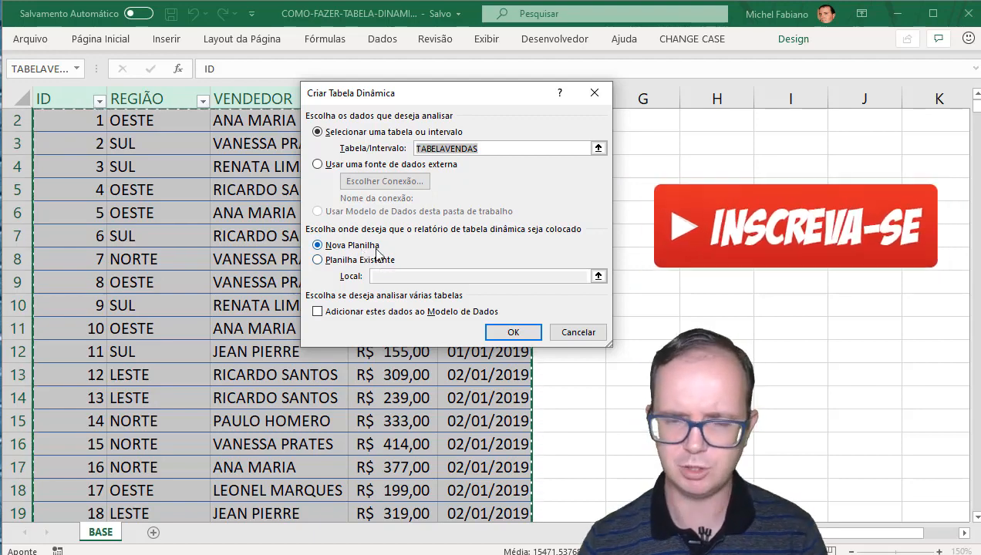
{"action": "left_click", "coordinate": [510, 332]}
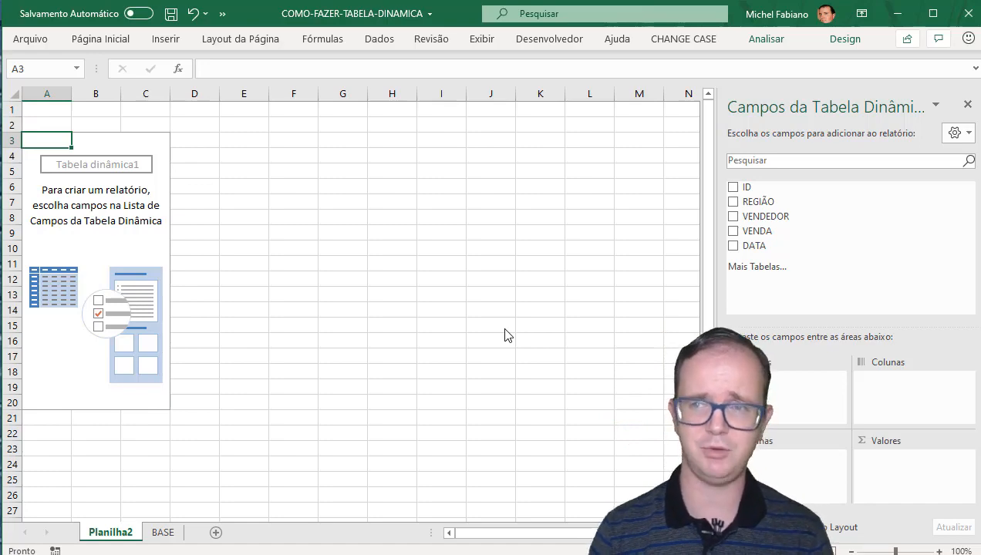
Look over the PivotTable analysis and design options, and widen the PivotTable field list
{"action": "left_click", "coordinate": [759, 40]}
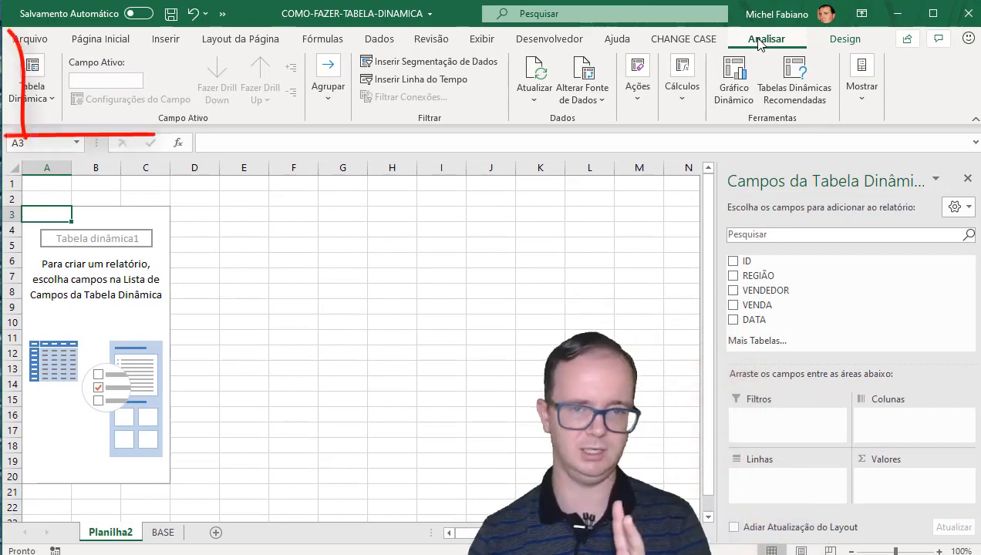
{"action": "left_click", "coordinate": [854, 44]}
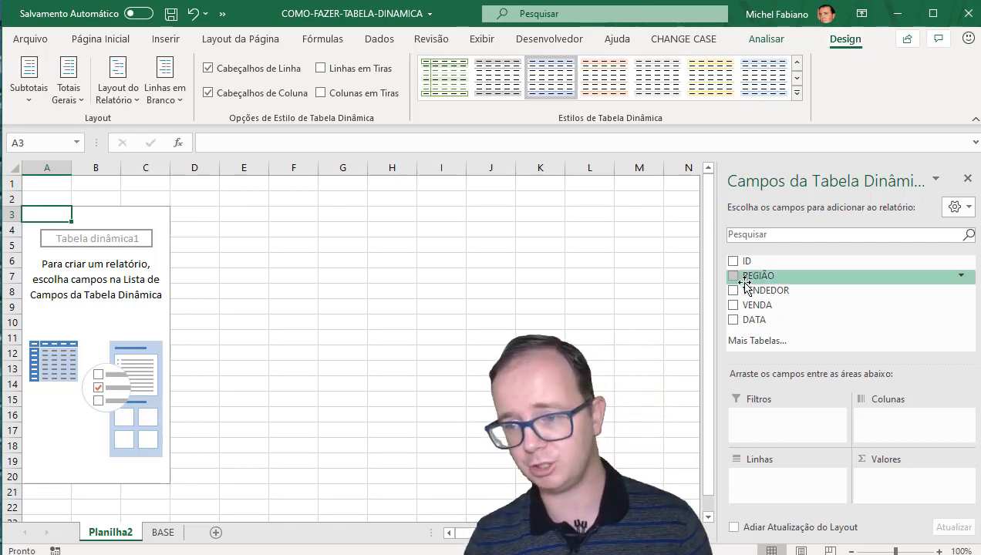
{"action": "left_click_drag", "start_coordinate": [716, 287], "coordinate": [642, 283]}
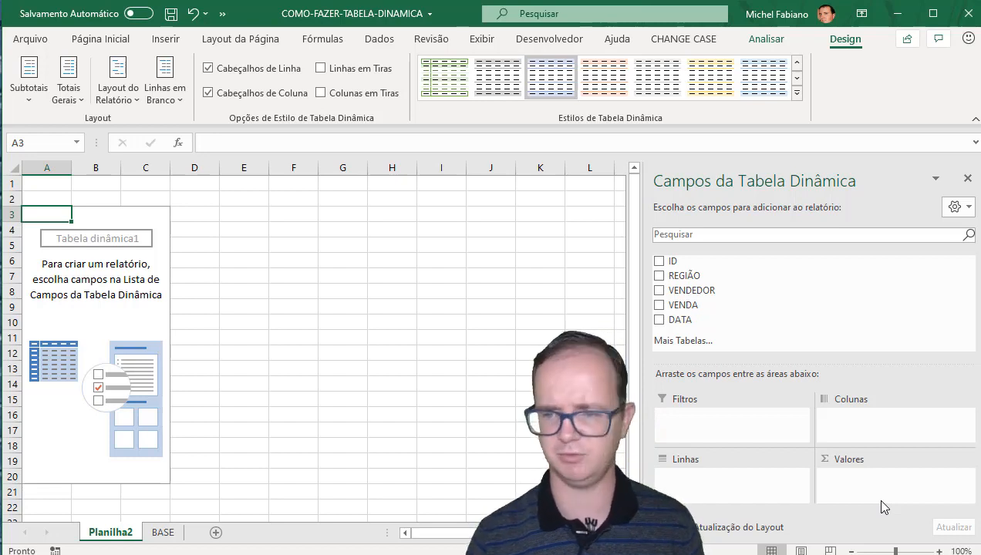
Place REGIÃO in the PivotTable's rows and VENDA in its values as a sum
{"action": "left_click_drag", "start_coordinate": [713, 286], "coordinate": [737, 495]}
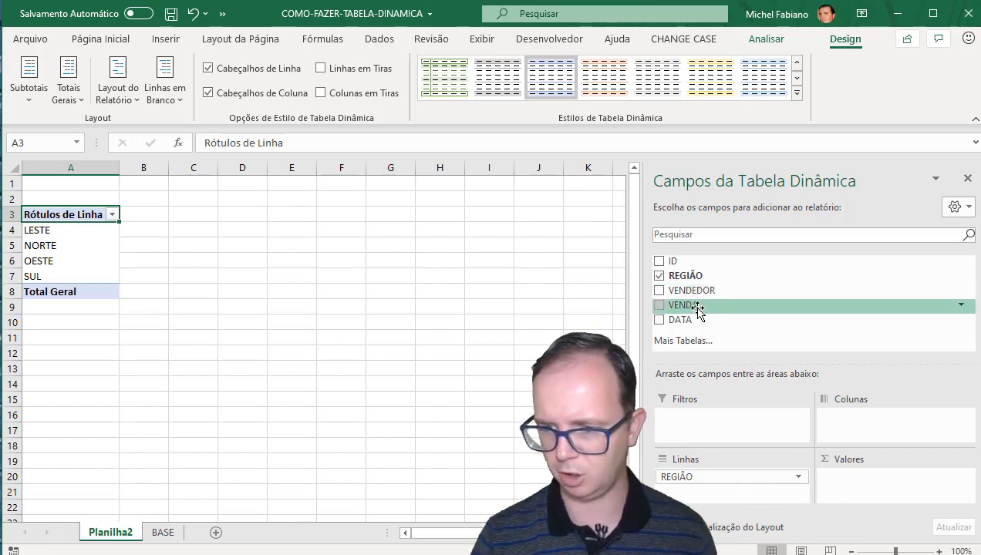
{"action": "left_click_drag", "start_coordinate": [696, 306], "coordinate": [856, 490]}
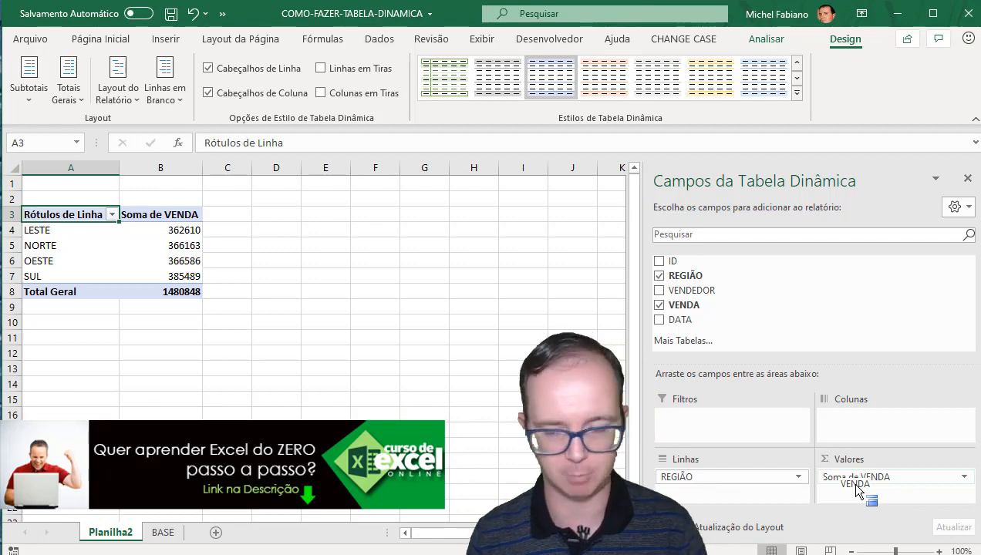
{"action": "left_click_drag", "start_coordinate": [858, 491], "coordinate": [860, 492]}
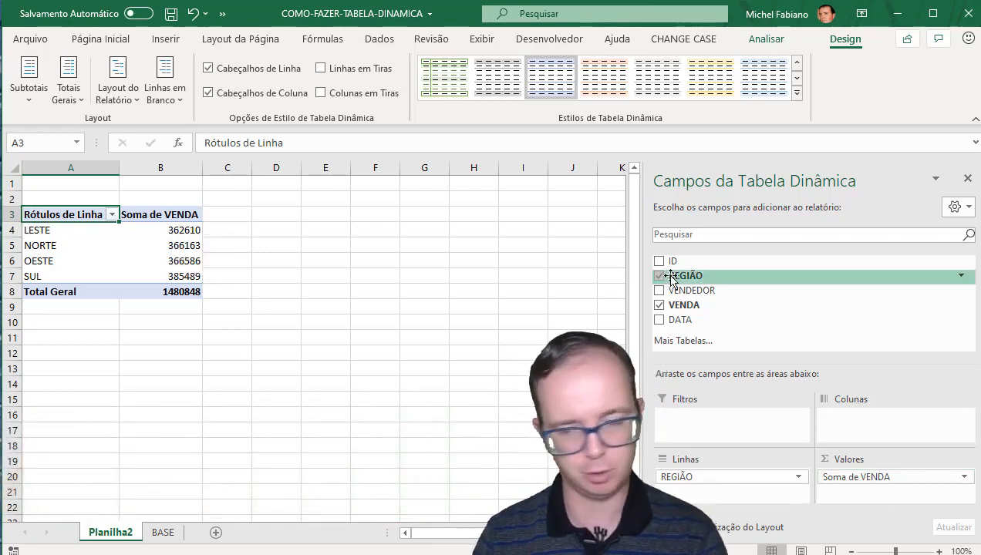
Add VENDEDOR as a report filter above the PivotTable
{"action": "left_click_drag", "start_coordinate": [694, 301], "coordinate": [697, 424]}
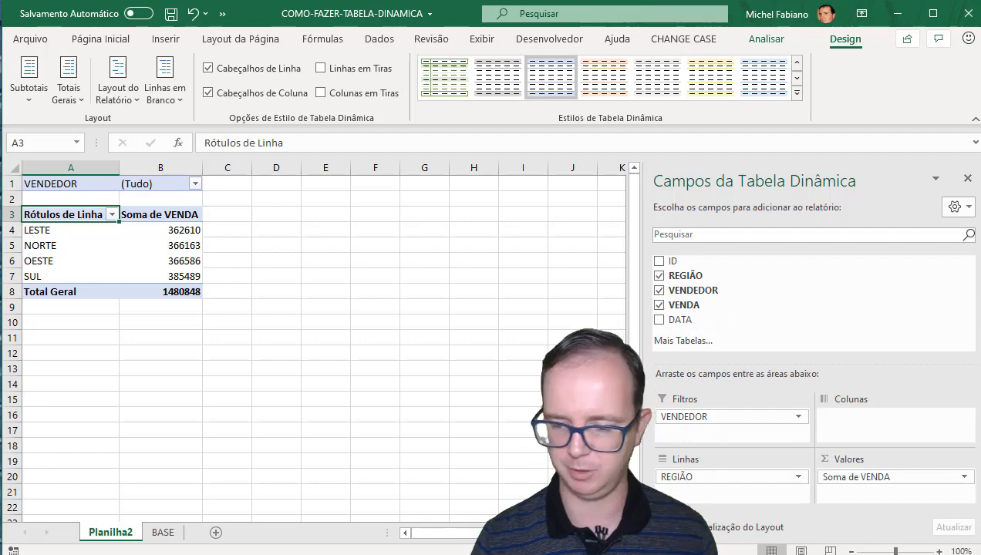
{"action": "left_click", "coordinate": [939, 550]}
{"action": "left_click", "coordinate": [939, 551]}
{"action": "left_click", "coordinate": [939, 551]}
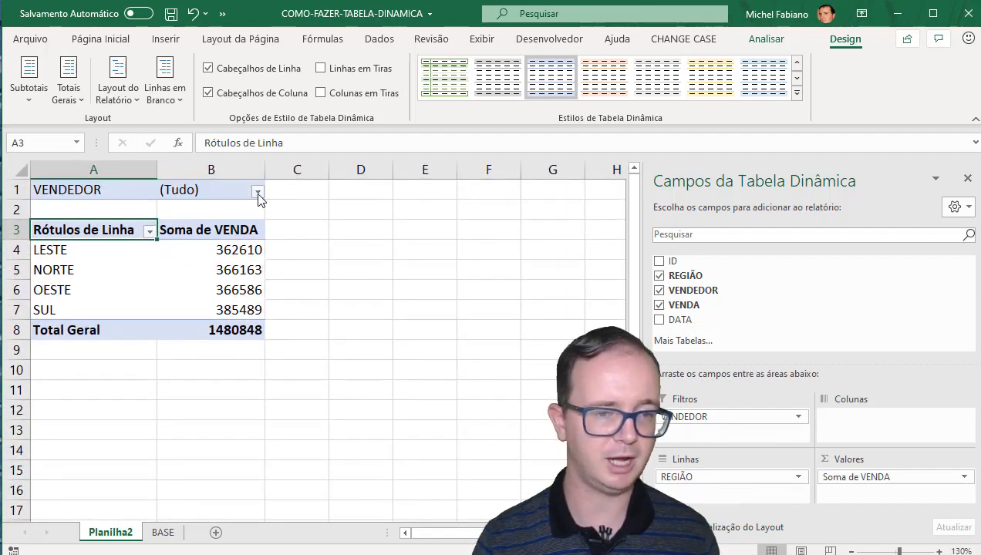
Try the VENDEDOR report filter on the first, second and fifth listed sellers, one at a time
{"action": "left_click", "coordinate": [257, 191]}
{"action": "left_click", "coordinate": [126, 241]}
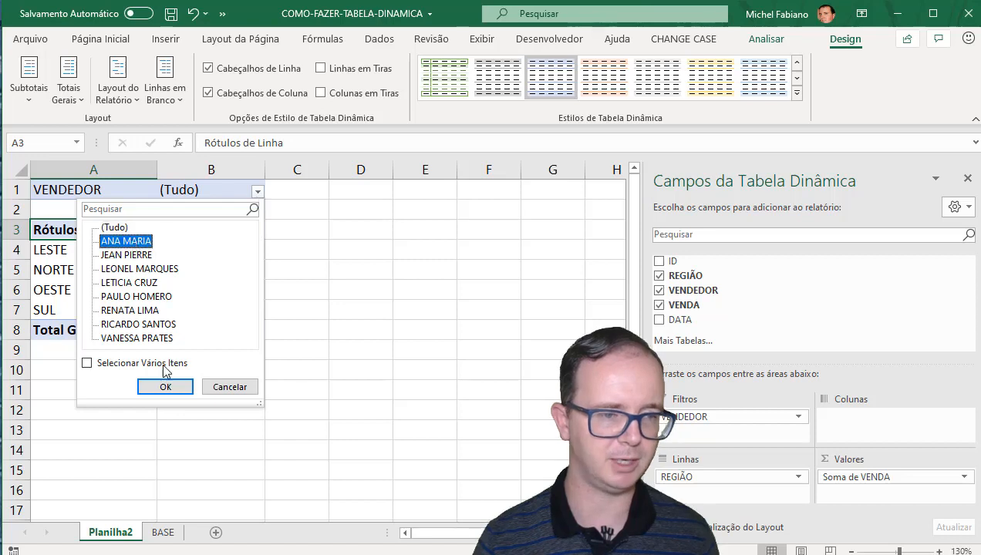
{"action": "left_click", "coordinate": [165, 386]}
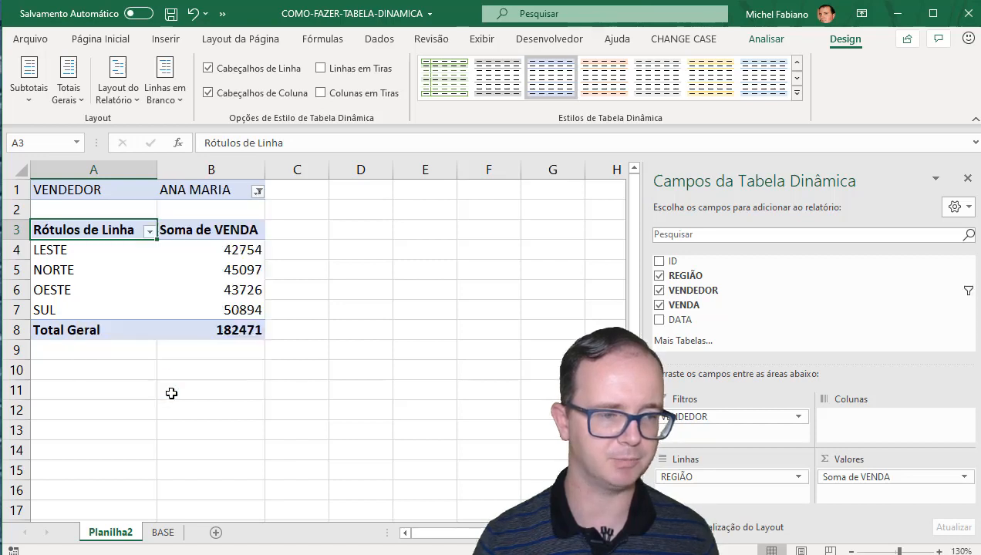
{"action": "left_click", "coordinate": [257, 191]}
{"action": "left_click", "coordinate": [143, 257]}
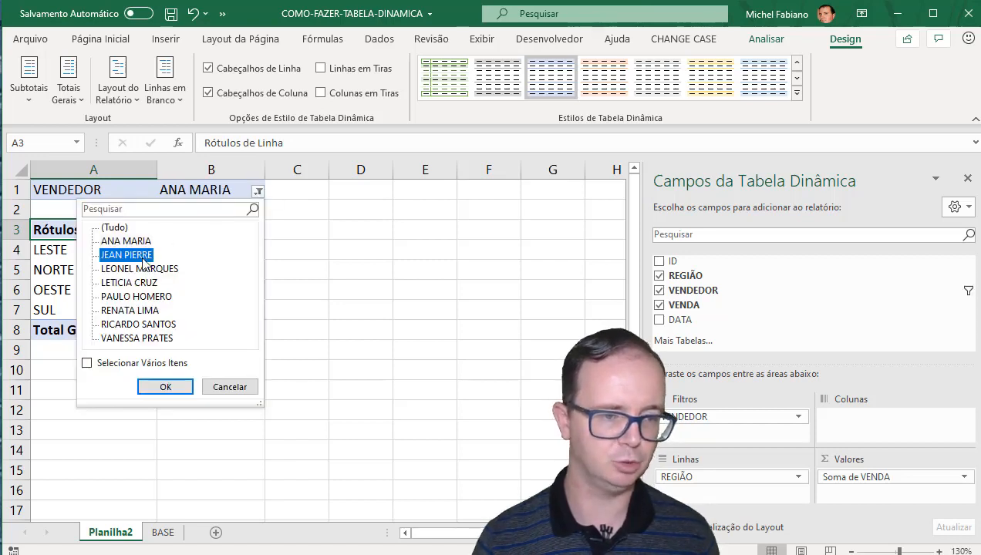
{"action": "left_click", "coordinate": [165, 387]}
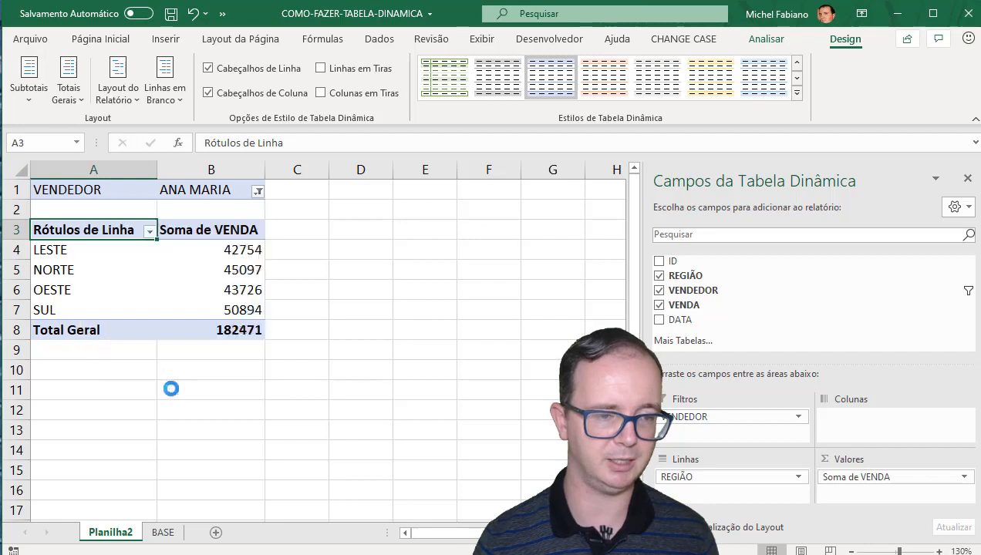
{"action": "left_click", "coordinate": [259, 196]}
{"action": "left_click", "coordinate": [257, 191]}
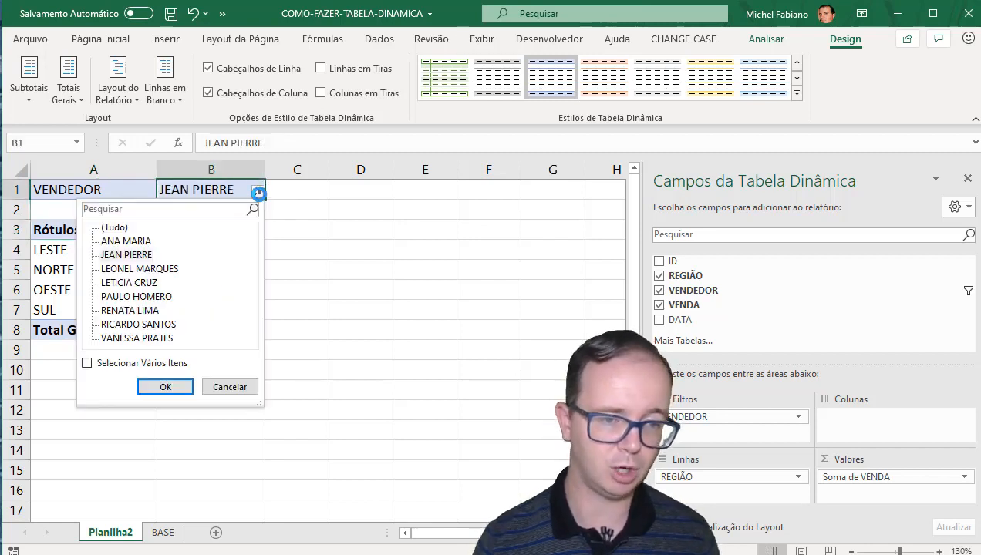
{"action": "left_click", "coordinate": [138, 297]}
{"action": "left_click", "coordinate": [165, 386]}
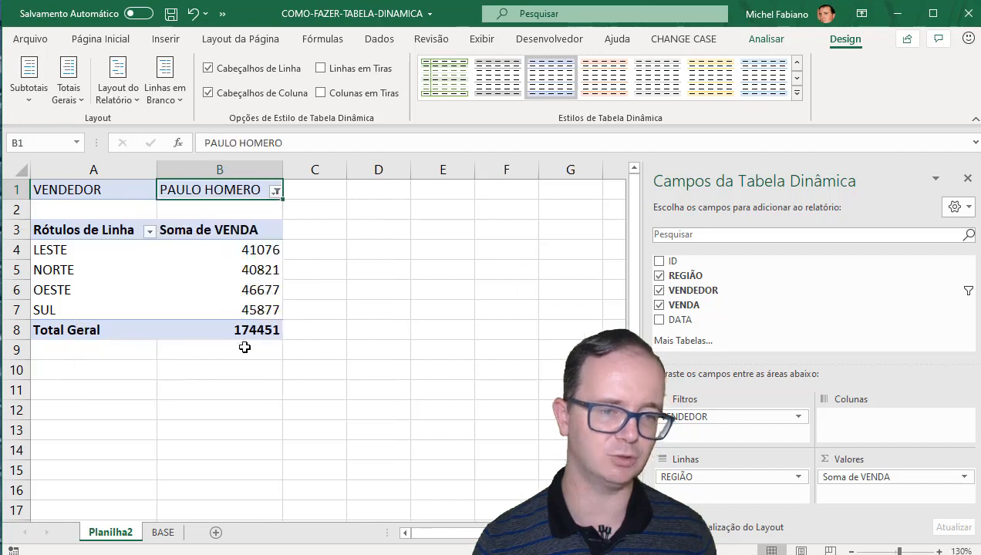
Filter the PivotTable to the last seller in the VENDEDOR list
{"action": "left_click", "coordinate": [273, 190]}
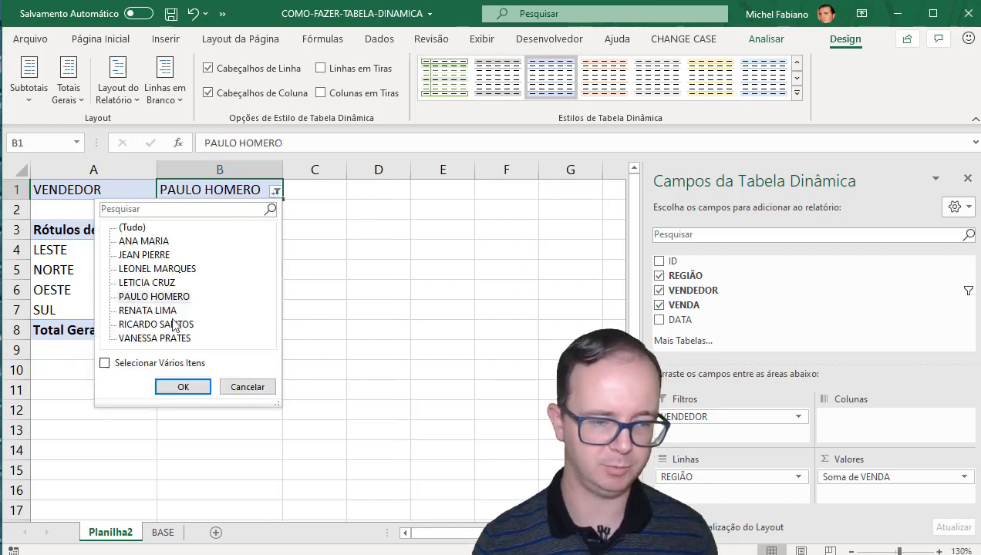
{"action": "left_click", "coordinate": [171, 336]}
{"action": "left_click", "coordinate": [184, 383]}
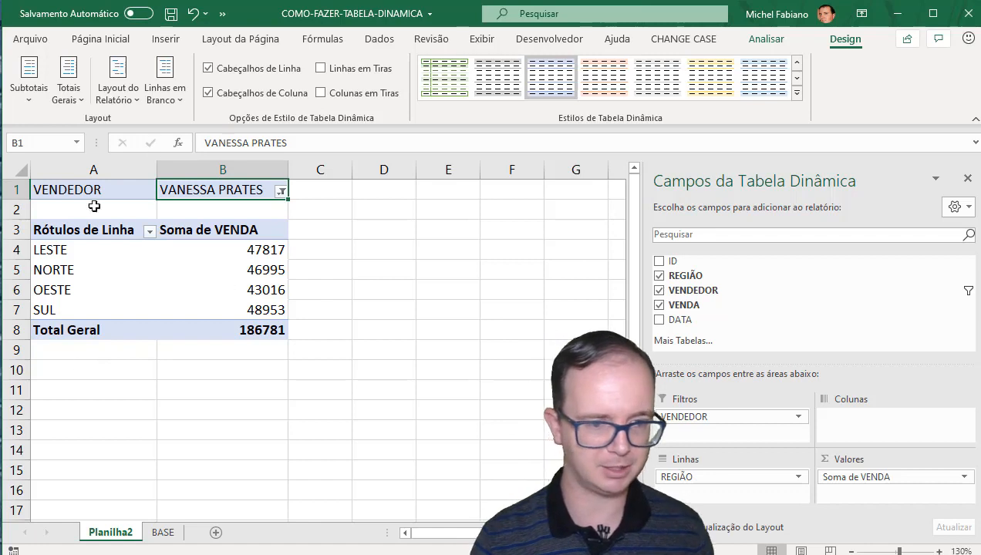
Rearrange the PivotTable so VENDEDOR is in the rows instead of REGIÃO, and REGIÃO is in the columns
{"action": "left_click", "coordinate": [94, 230]}
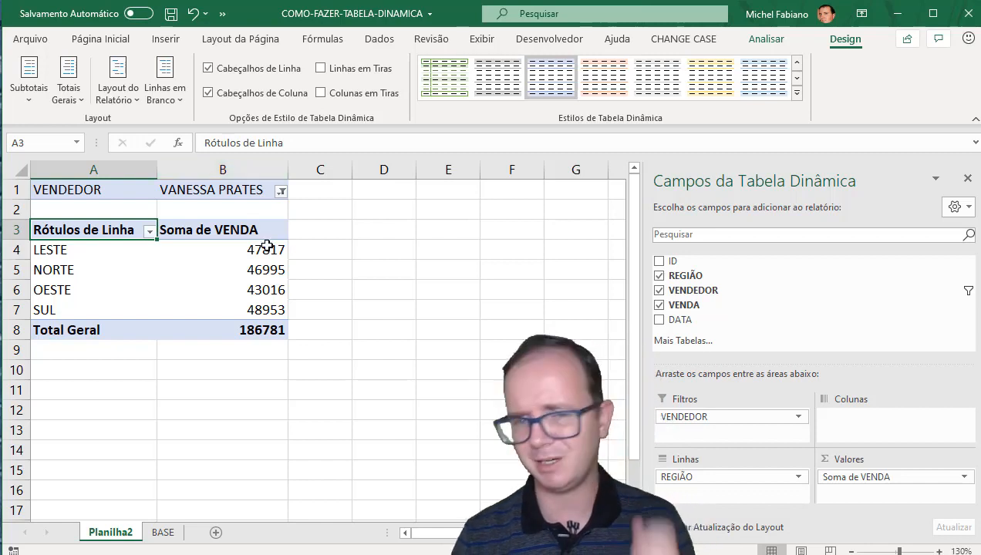
{"action": "mouse_move", "coordinate": [267, 246]}
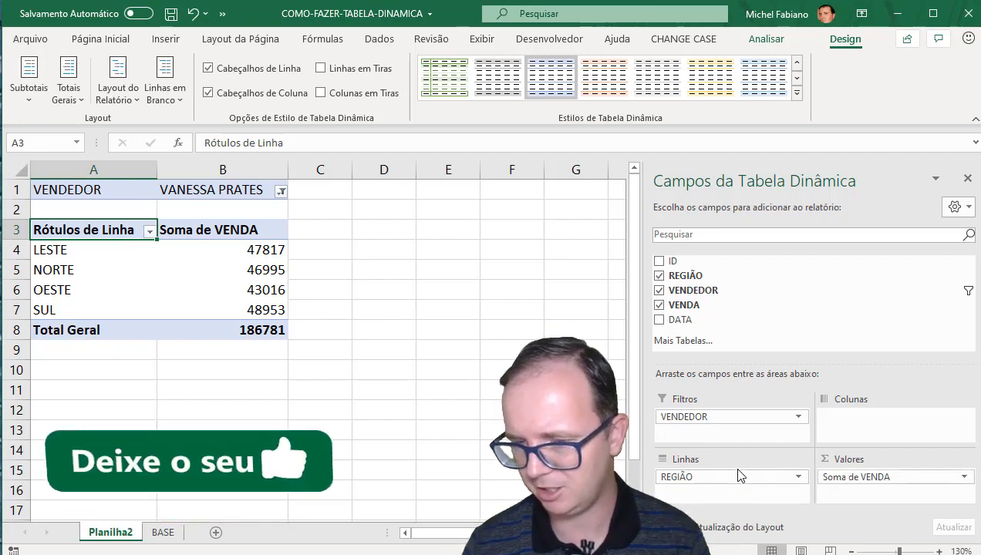
{"action": "left_click_drag", "start_coordinate": [736, 474], "coordinate": [764, 313]}
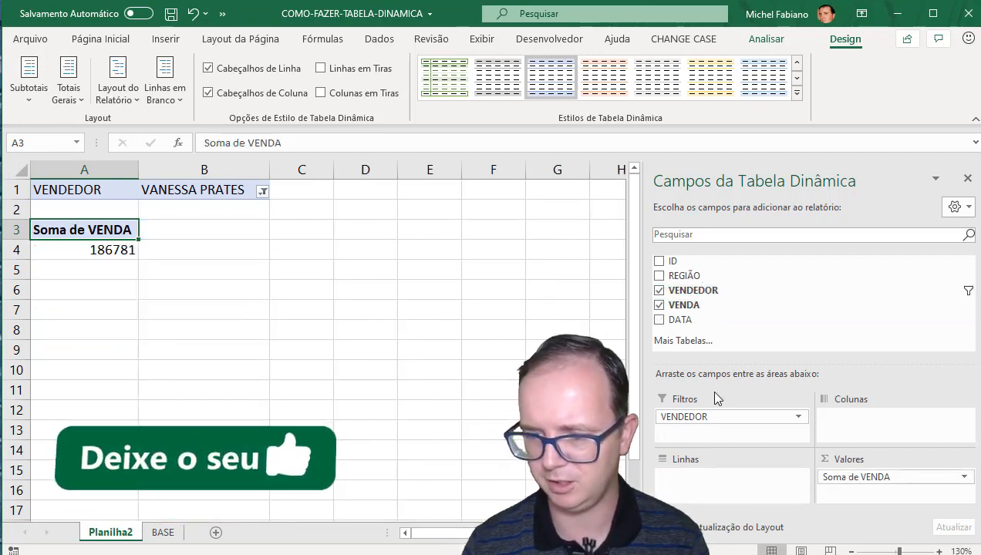
{"action": "left_click_drag", "start_coordinate": [717, 417], "coordinate": [726, 480]}
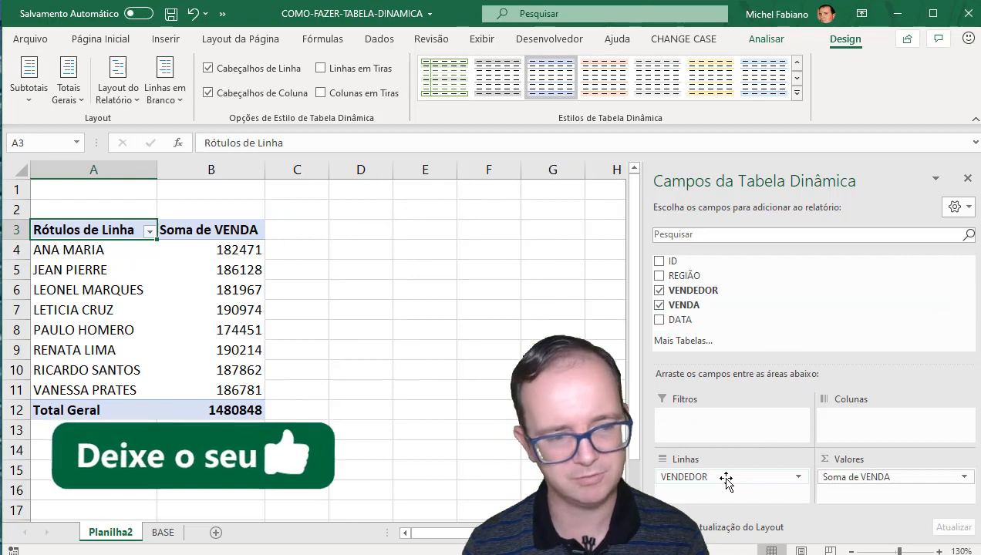
{"action": "left_click_drag", "start_coordinate": [691, 279], "coordinate": [834, 430]}
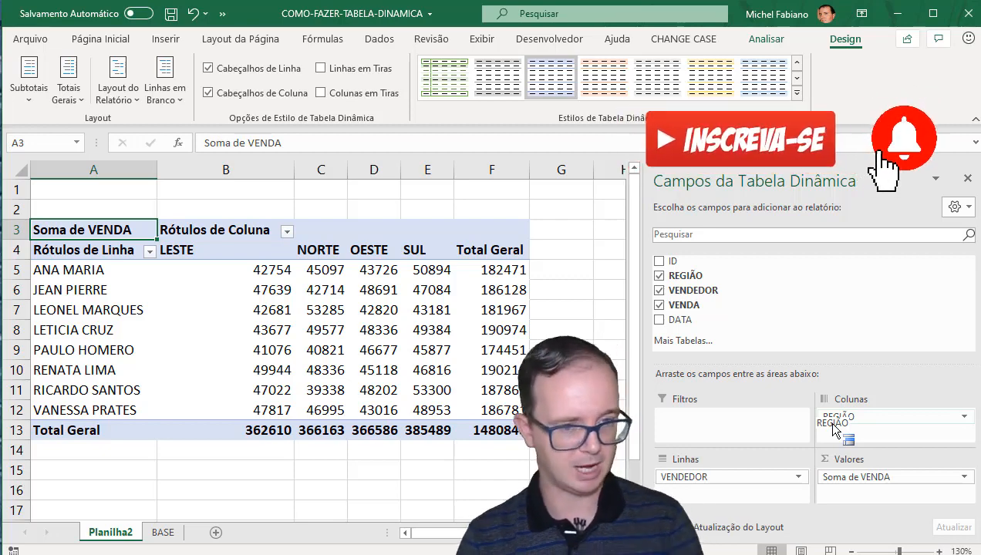
{"action": "left_click_drag", "start_coordinate": [833, 429], "coordinate": [835, 422]}
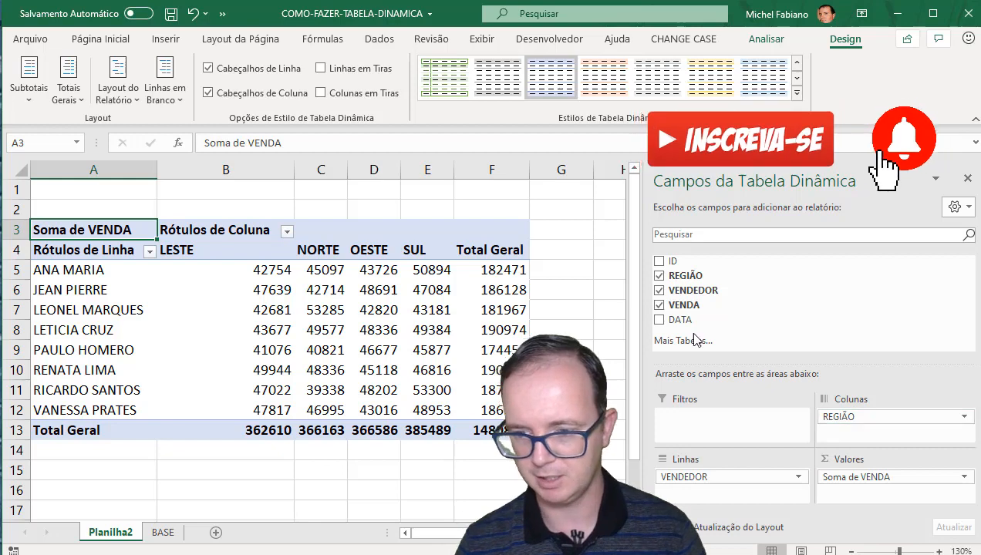
Add DATA as a report filter and filter the PivotTable to 01/01/2019
{"action": "left_click_drag", "start_coordinate": [668, 320], "coordinate": [718, 422]}
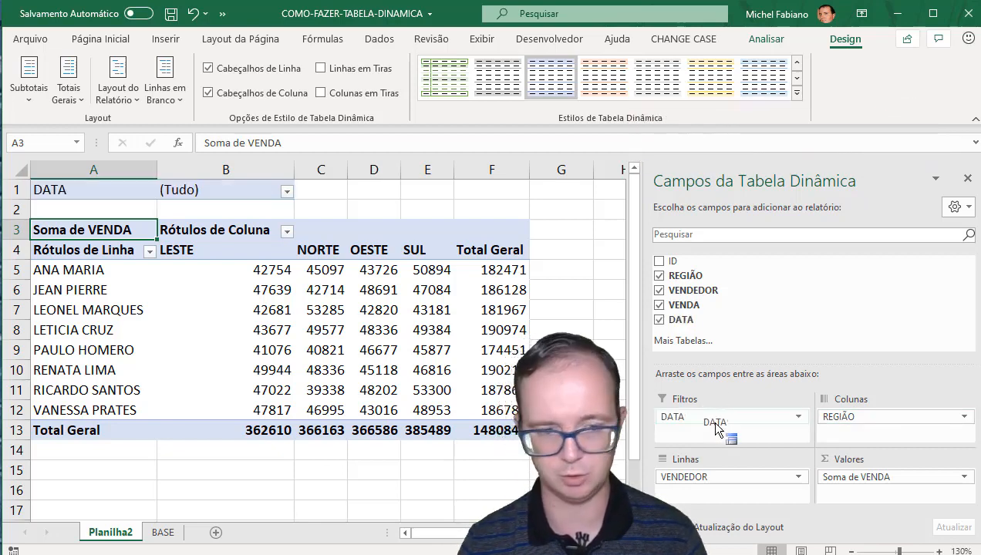
{"action": "left_click", "coordinate": [286, 191]}
{"action": "left_click", "coordinate": [171, 243]}
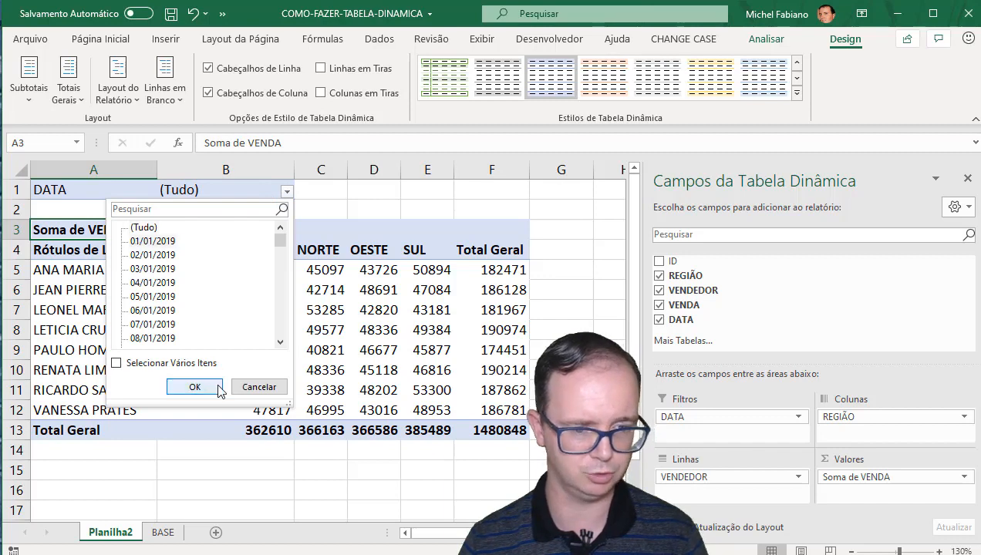
{"action": "left_click", "coordinate": [194, 387]}
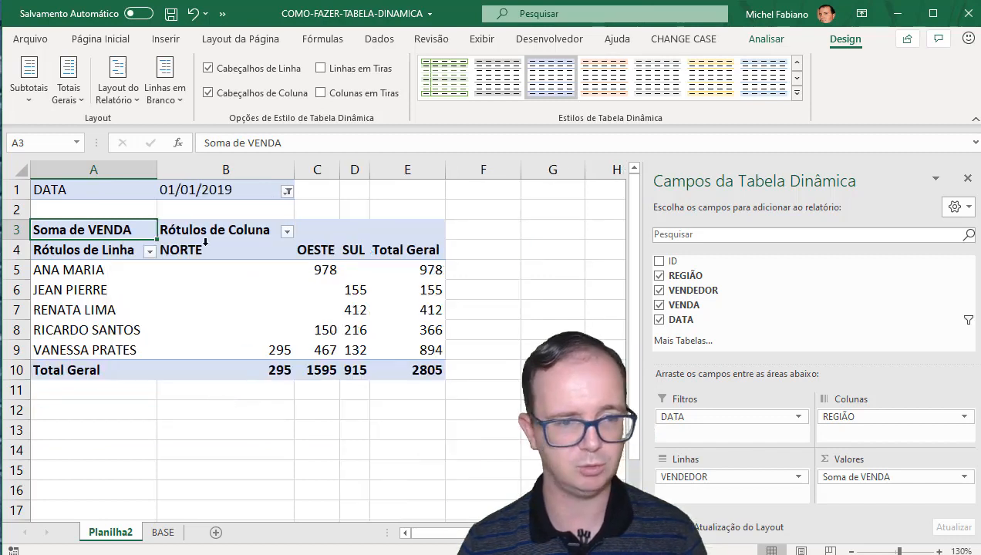
Filter the PivotTable to 31/10/2019 and remove DATA from the report filters
{"action": "left_click", "coordinate": [286, 191]}
{"action": "scroll", "coordinate": [168, 316], "scroll_direction": "down", "scroll_amount": 20}
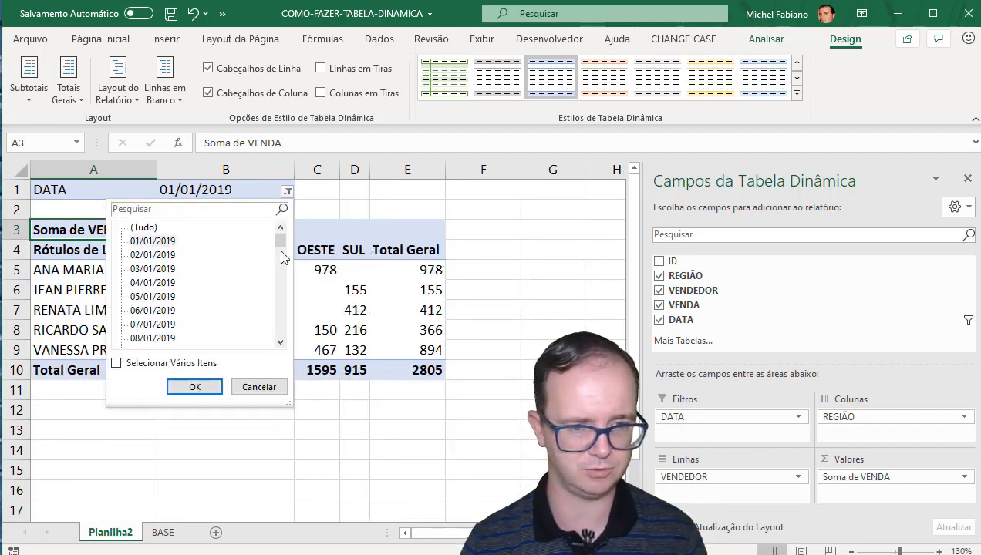
{"action": "left_click", "coordinate": [162, 311]}
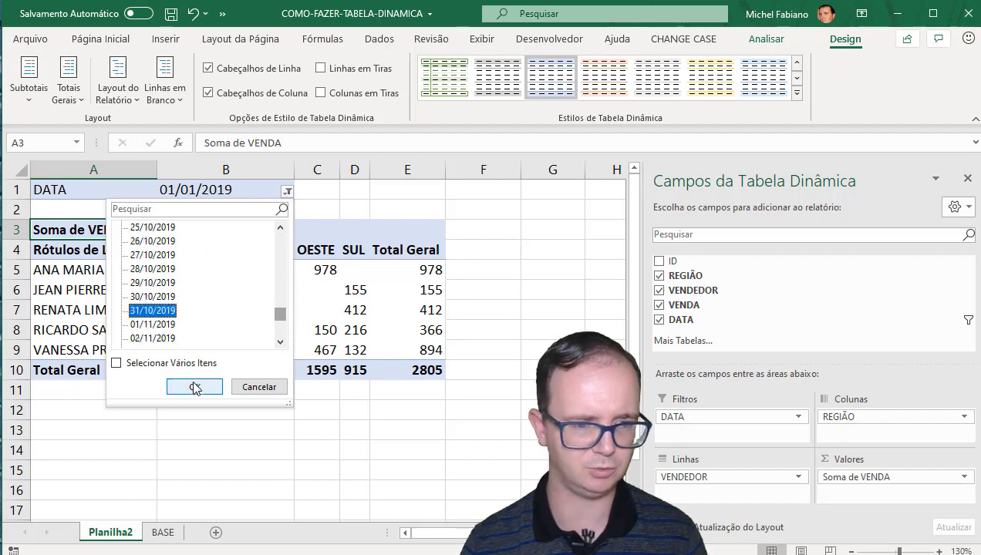
{"action": "left_click", "coordinate": [196, 387]}
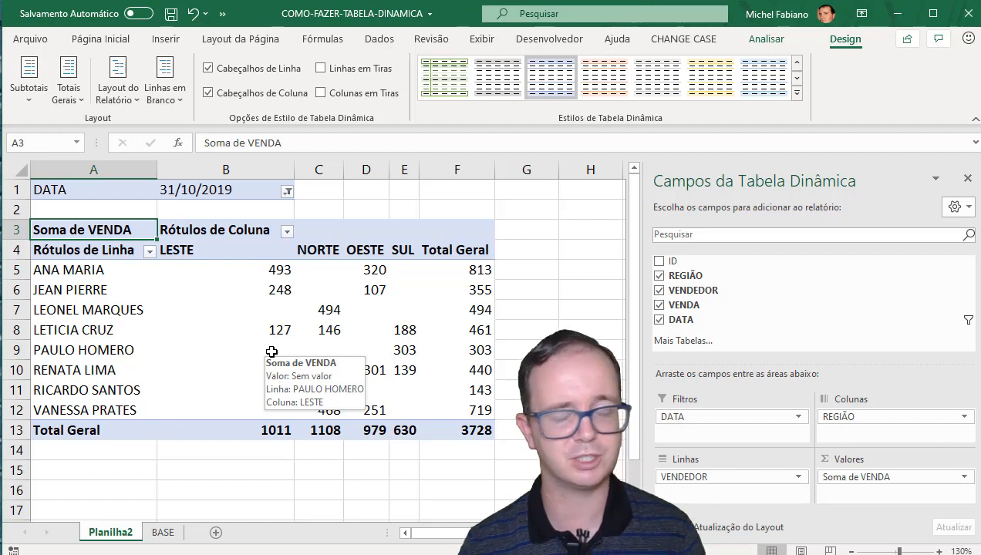
{"action": "left_click_drag", "start_coordinate": [667, 420], "coordinate": [731, 289]}
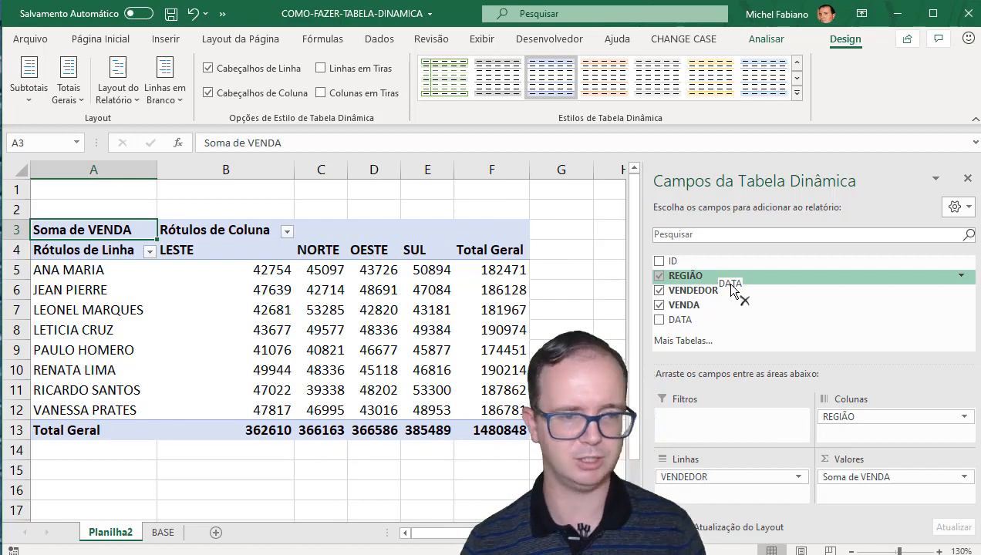
Insert a timeline for the DATA field and place it beside the PivotTable, starting at column G
{"action": "left_click", "coordinate": [784, 41]}
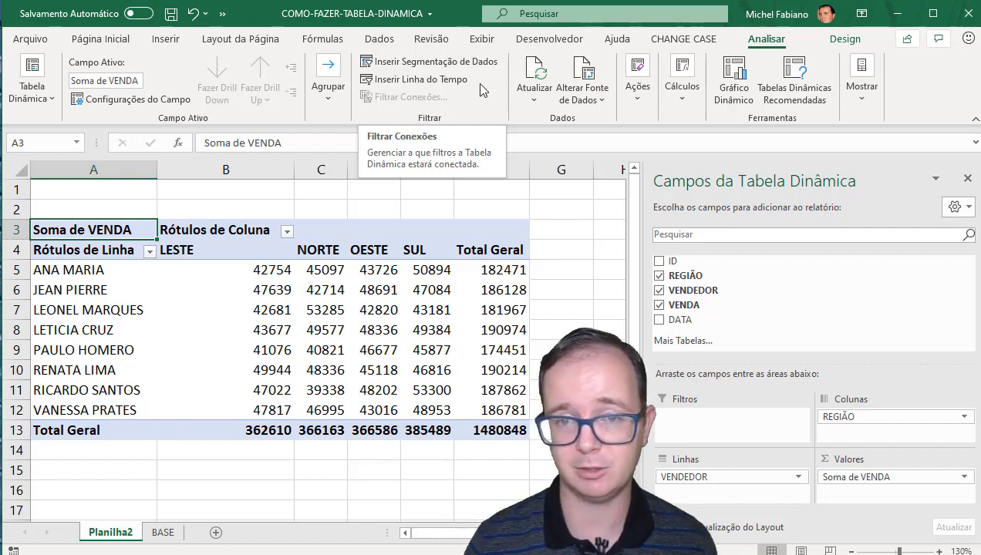
{"action": "left_click", "coordinate": [428, 81]}
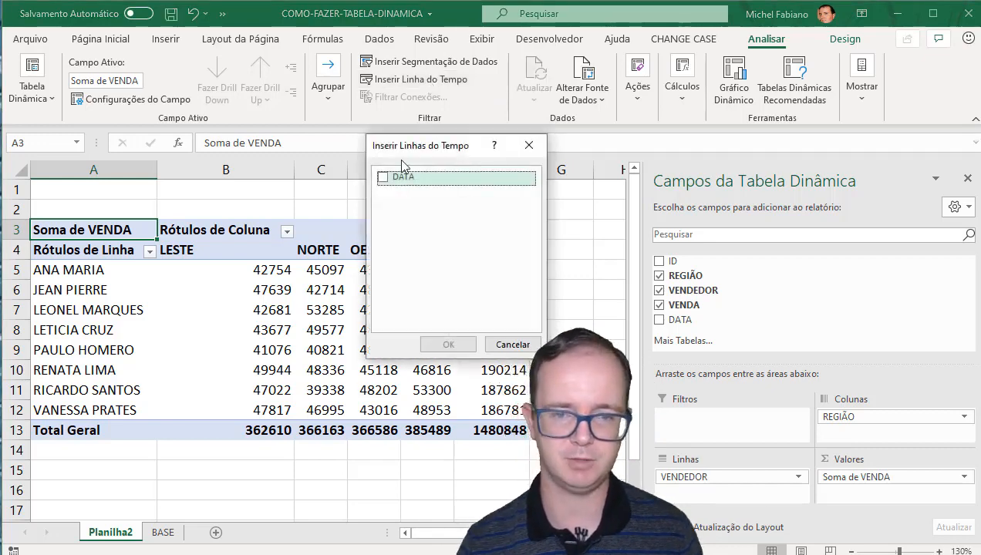
{"action": "left_click", "coordinate": [382, 178]}
{"action": "left_click", "coordinate": [443, 344]}
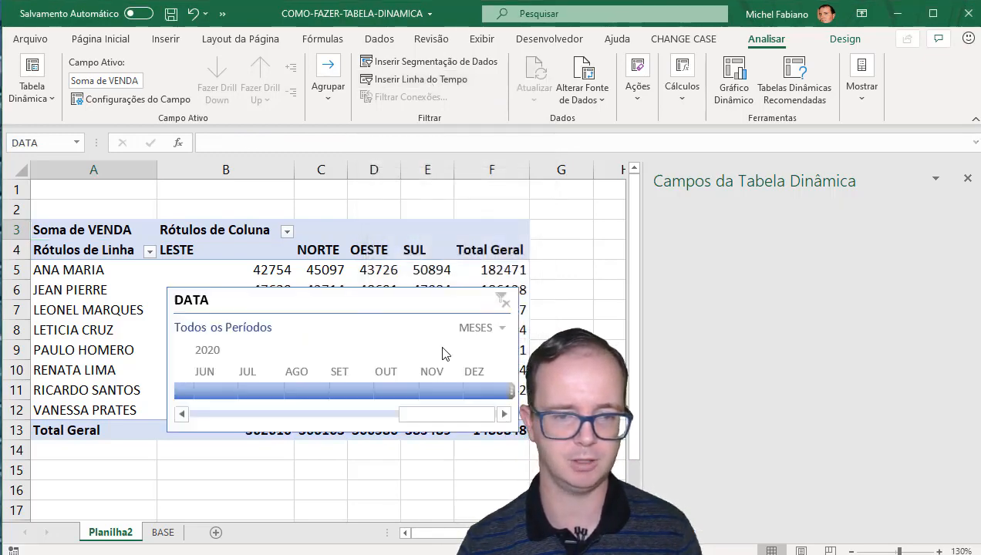
{"action": "left_click", "coordinate": [443, 354]}
{"action": "left_click_drag", "start_coordinate": [349, 300], "coordinate": [715, 192]}
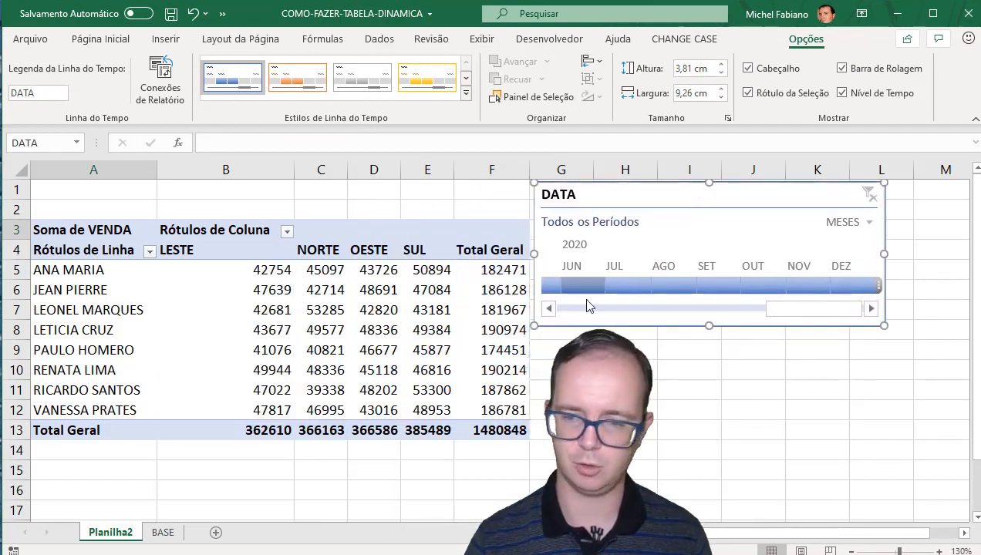
Try the timeline on single months from January to August 2019, and extend a January selection through March 2019
{"action": "left_click_drag", "start_coordinate": [782, 312], "coordinate": [551, 309]}
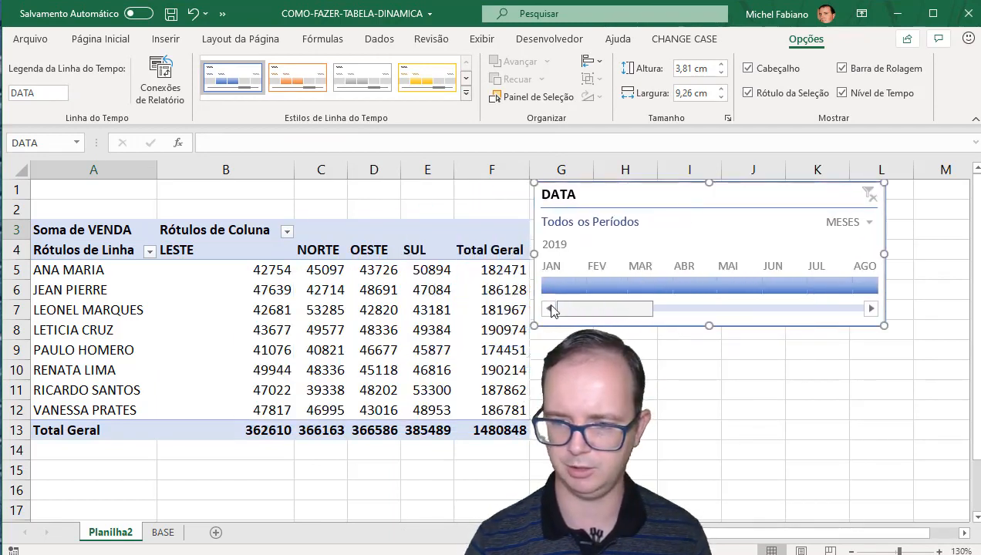
{"action": "left_click", "coordinate": [560, 283]}
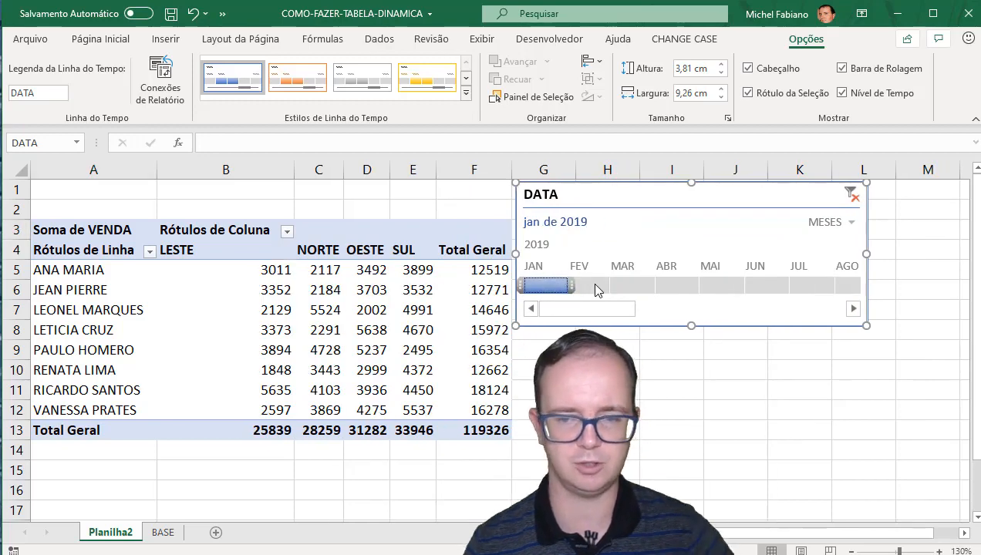
{"action": "left_click", "coordinate": [595, 287]}
{"action": "left_click", "coordinate": [630, 286]}
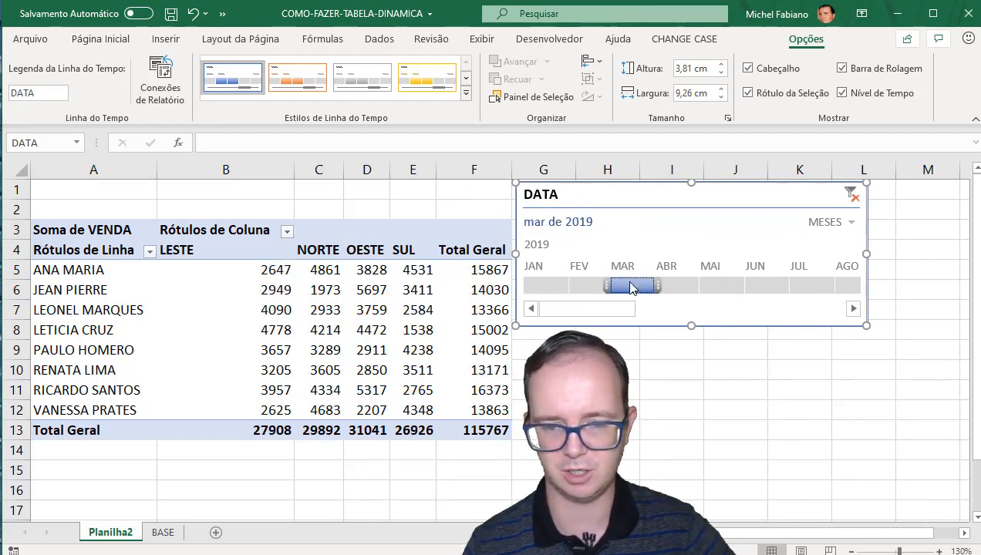
{"action": "left_click", "coordinate": [679, 286]}
{"action": "left_click", "coordinate": [711, 283]}
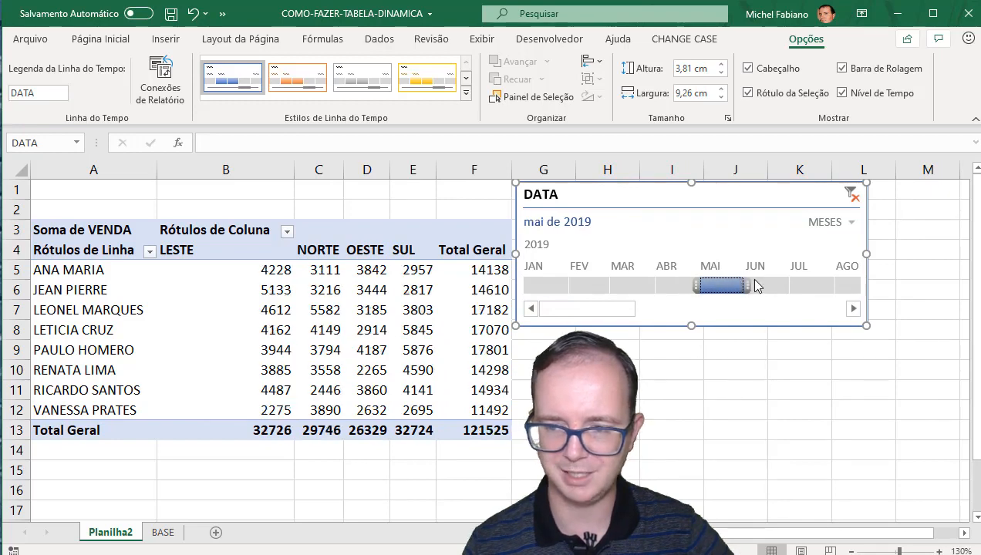
{"action": "left_click", "coordinate": [755, 285]}
{"action": "left_click", "coordinate": [798, 285]}
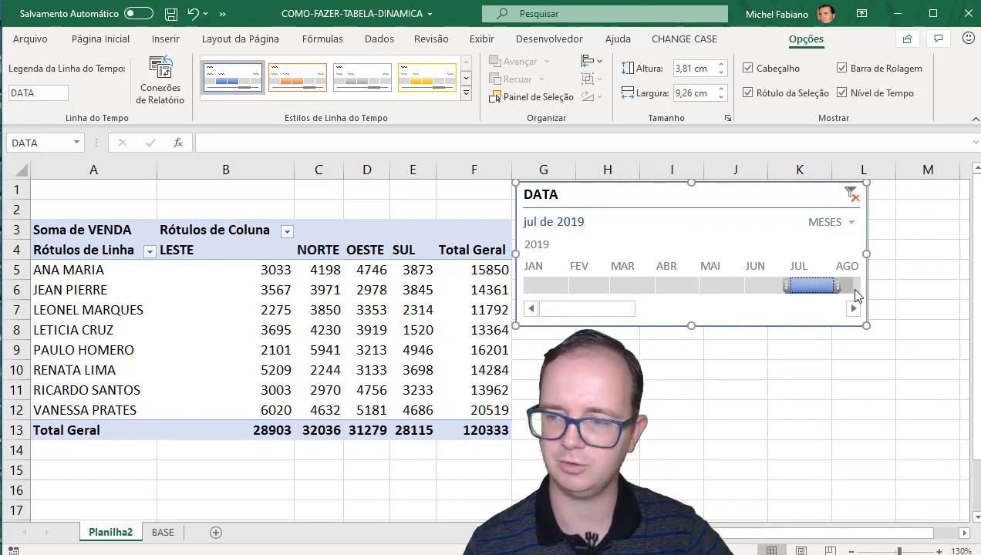
{"action": "left_click", "coordinate": [848, 286]}
{"action": "left_click", "coordinate": [539, 286]}
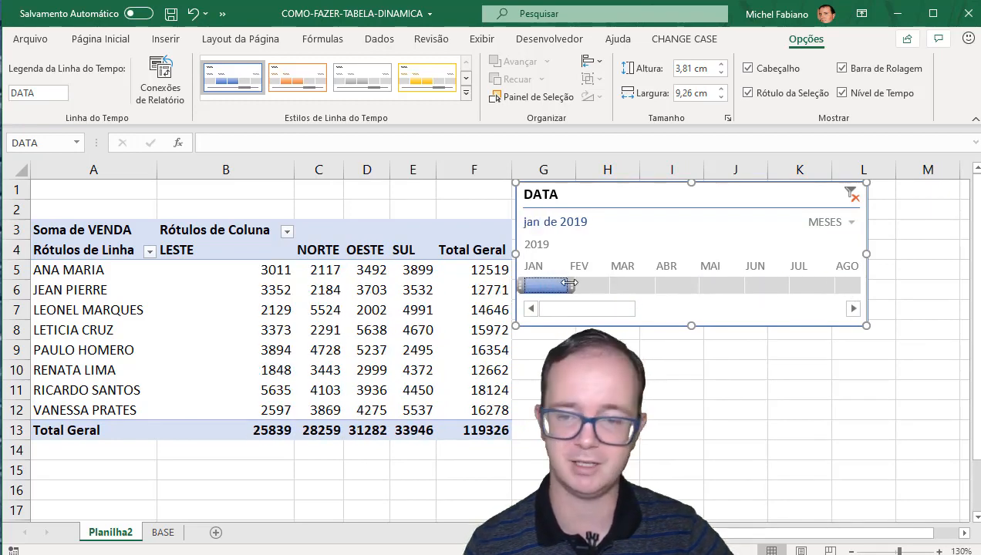
{"action": "left_click_drag", "start_coordinate": [569, 284], "coordinate": [658, 286]}
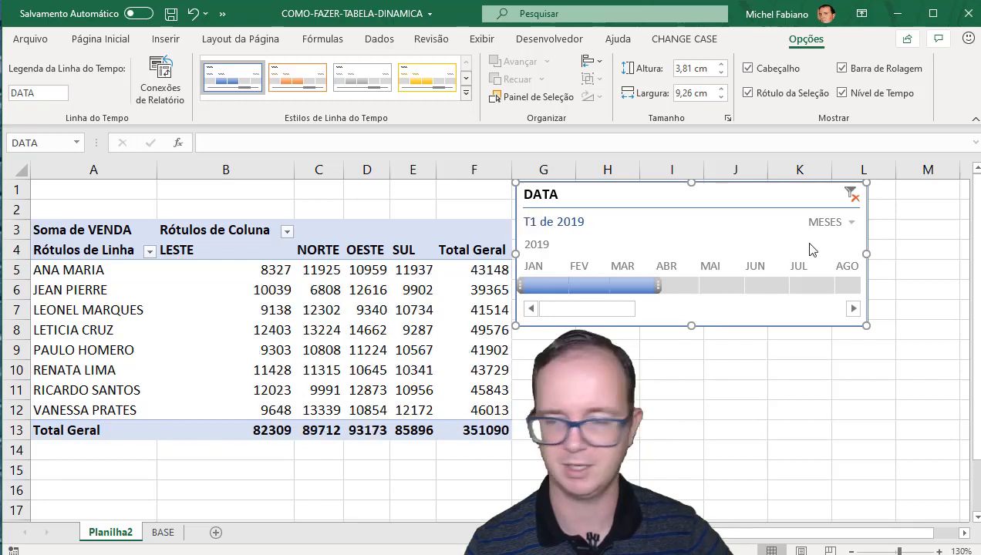
Switch the timeline to quarters (TRIMESTRES) and filter by T2, T3 and T4 of 2019, one at a time
{"action": "left_click", "coordinate": [814, 221]}
{"action": "left_click", "coordinate": [834, 267]}
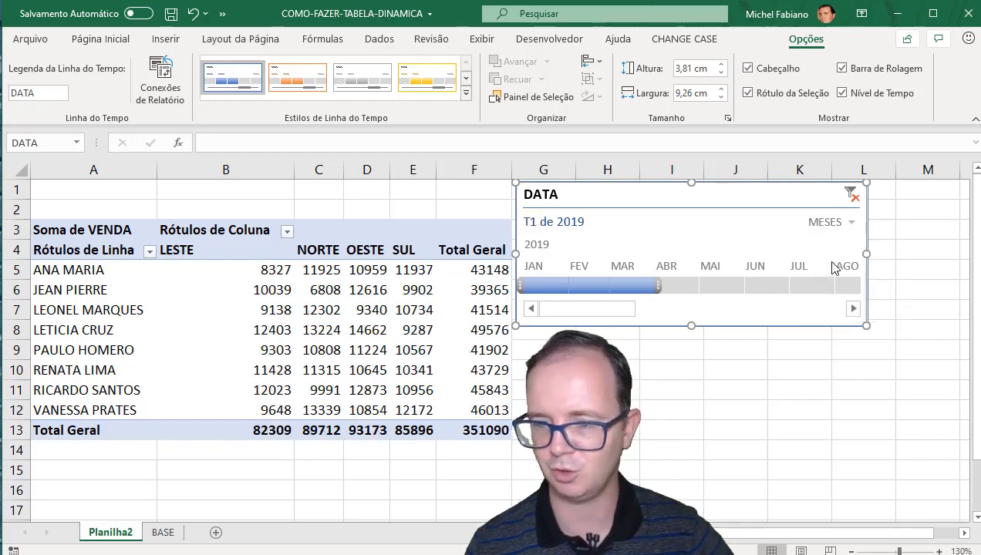
{"action": "left_click", "coordinate": [567, 285]}
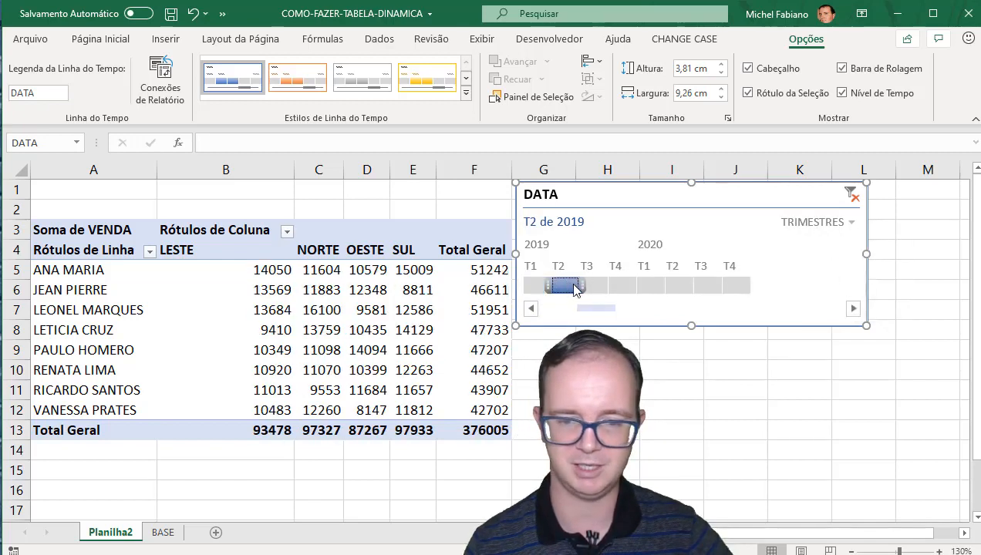
{"action": "left_click", "coordinate": [598, 284]}
{"action": "left_click", "coordinate": [625, 287]}
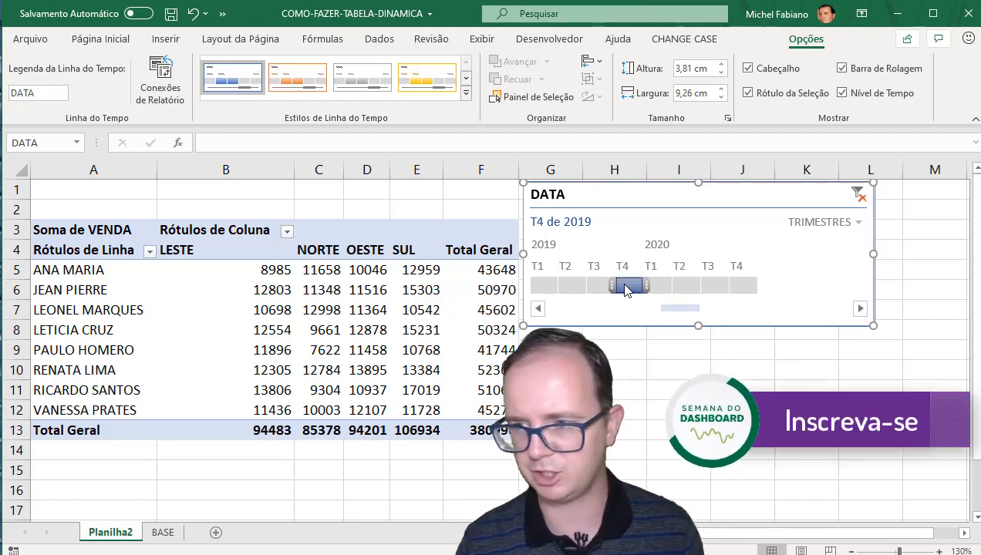
Cut the DATA timeline from the sheet
{"action": "right_click", "coordinate": [703, 199]}
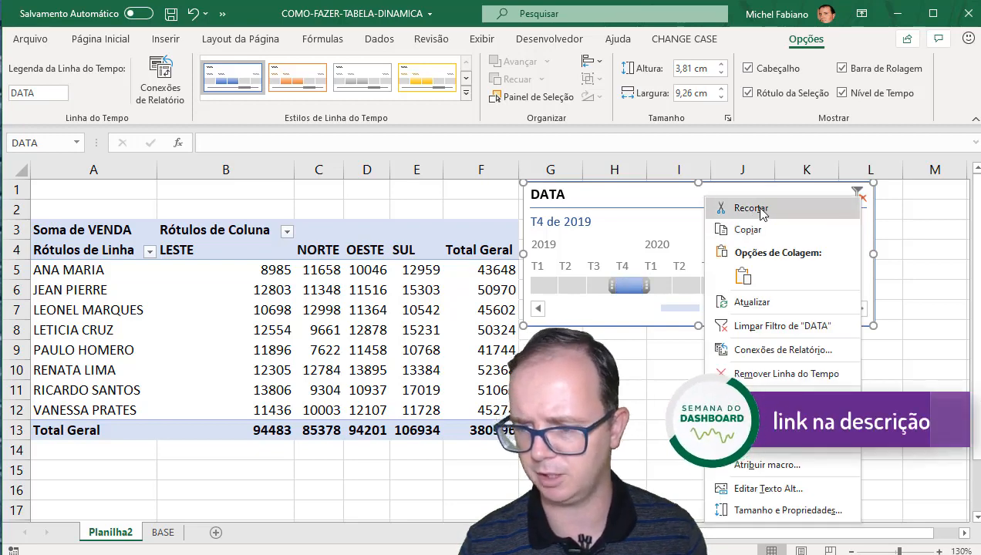
{"action": "left_click", "coordinate": [751, 208]}
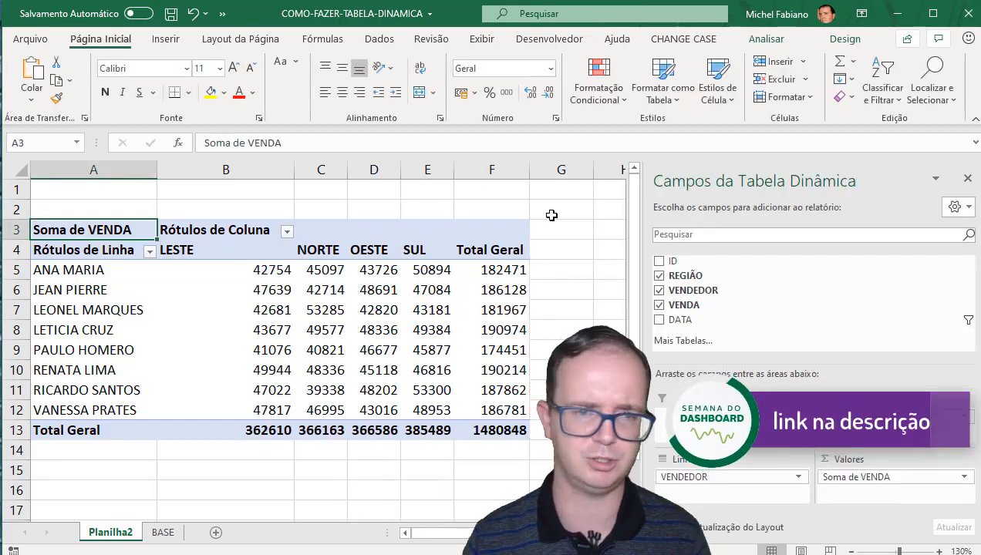
Apply the accounting format in R$ to the PivotTable values and totals in B5:F13
{"action": "left_click_drag", "start_coordinate": [215, 270], "coordinate": [424, 408]}
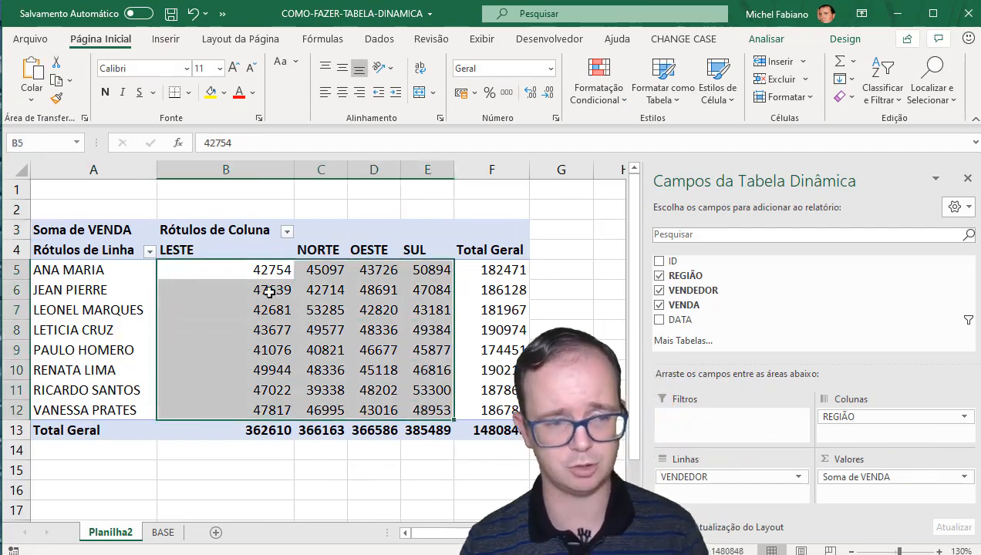
{"action": "left_click_drag", "start_coordinate": [256, 271], "coordinate": [480, 436]}
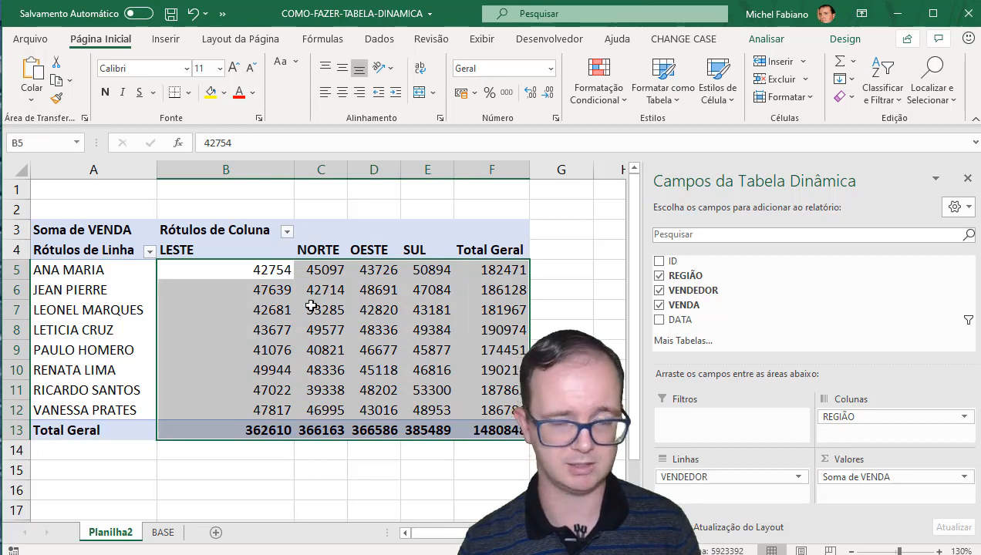
{"action": "left_click", "coordinate": [460, 94]}
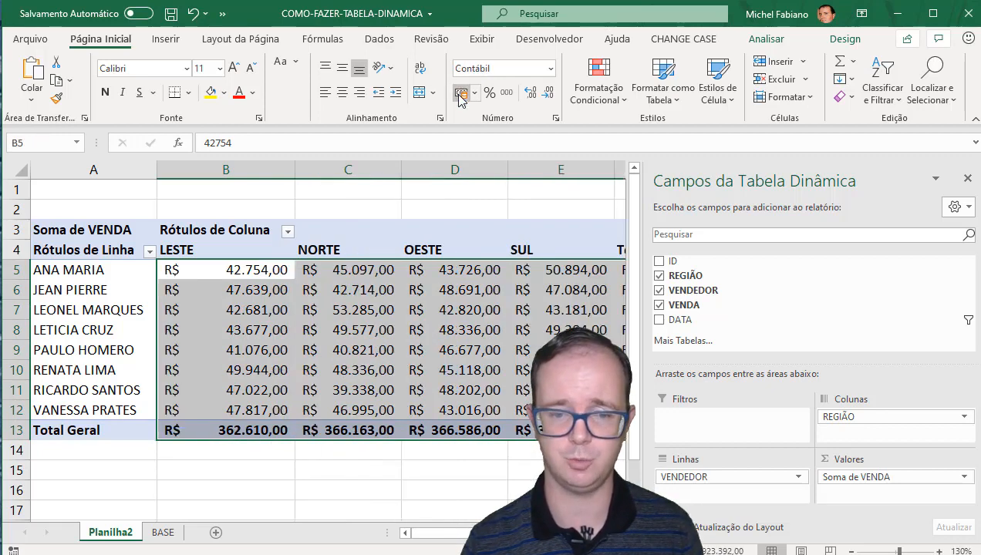
{"action": "left_click", "coordinate": [407, 316]}
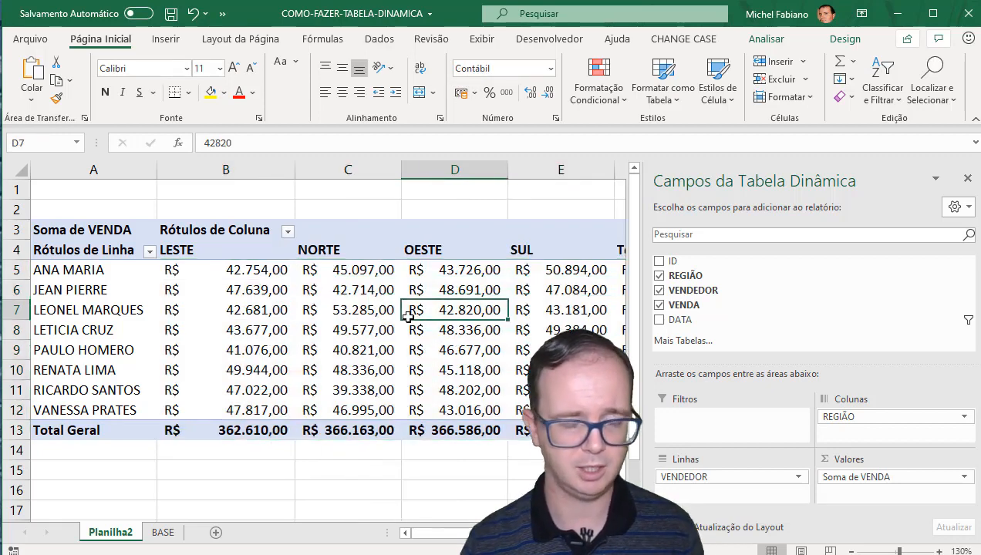
Move REGIÃO from the PivotTable's columns to its report filters
{"action": "mouse_move", "coordinate": [407, 316]}
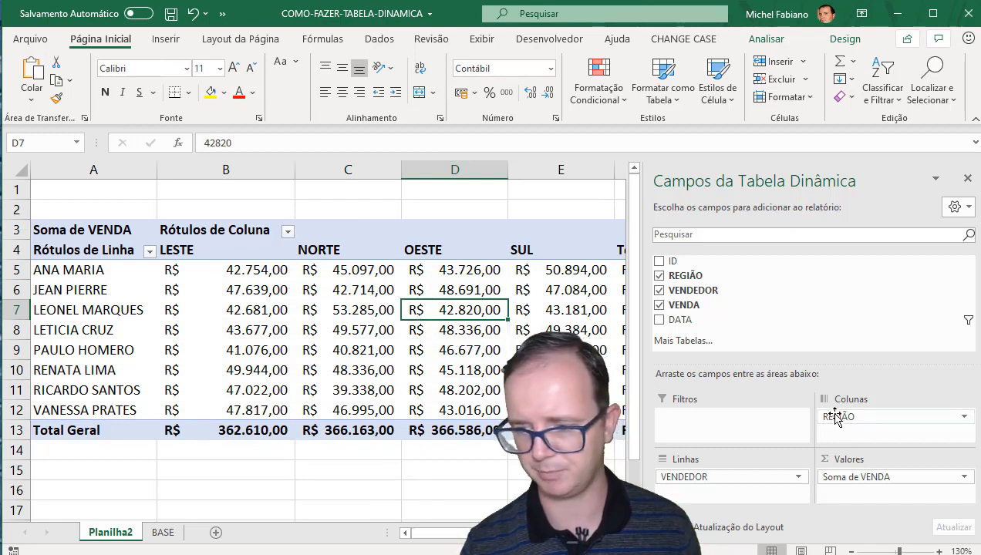
{"action": "left_click_drag", "start_coordinate": [833, 416], "coordinate": [703, 426]}
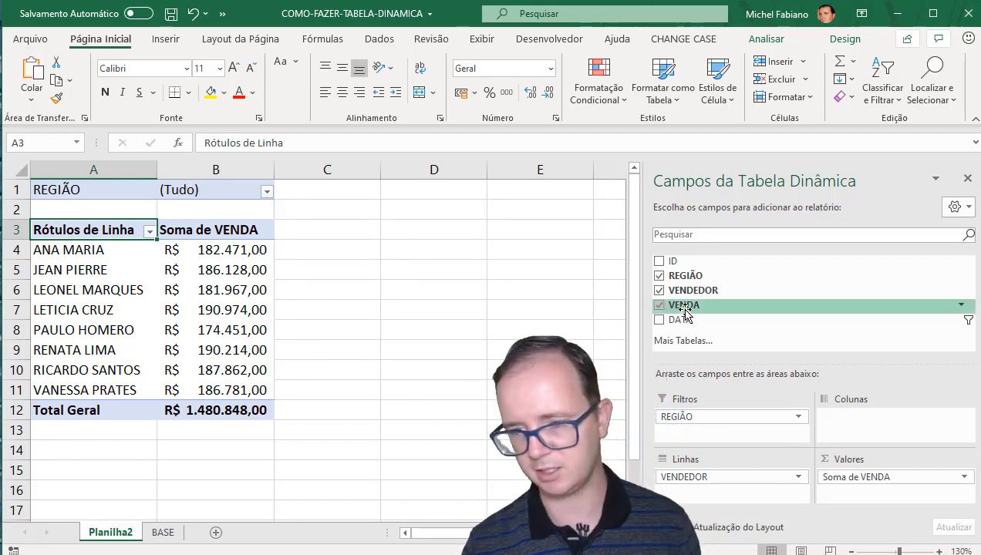
Add VENDA a second time to the PivotTable values and summarize that new field by Contagem
{"action": "left_click_drag", "start_coordinate": [684, 311], "coordinate": [858, 501]}
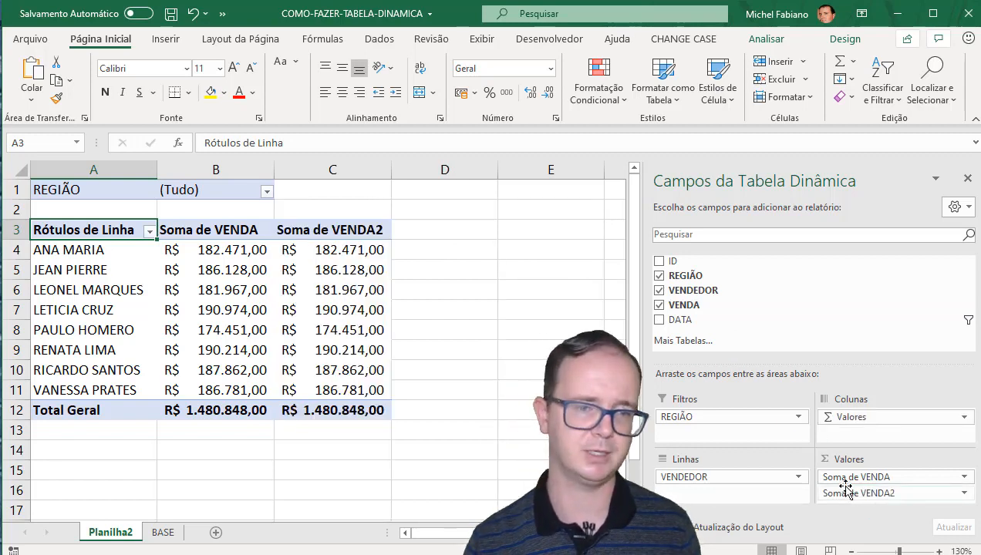
{"action": "left_click", "coordinate": [381, 231]}
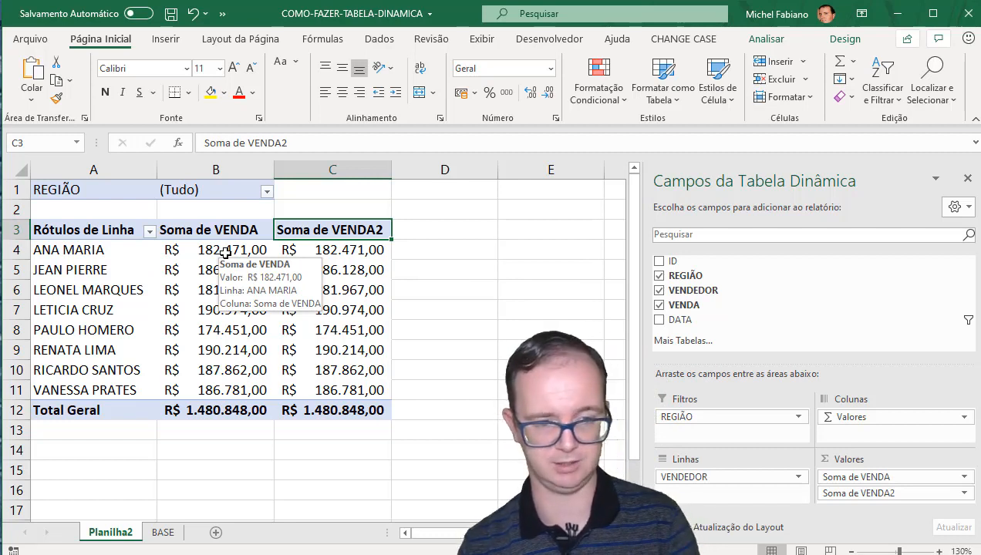
{"action": "left_click", "coordinate": [964, 496]}
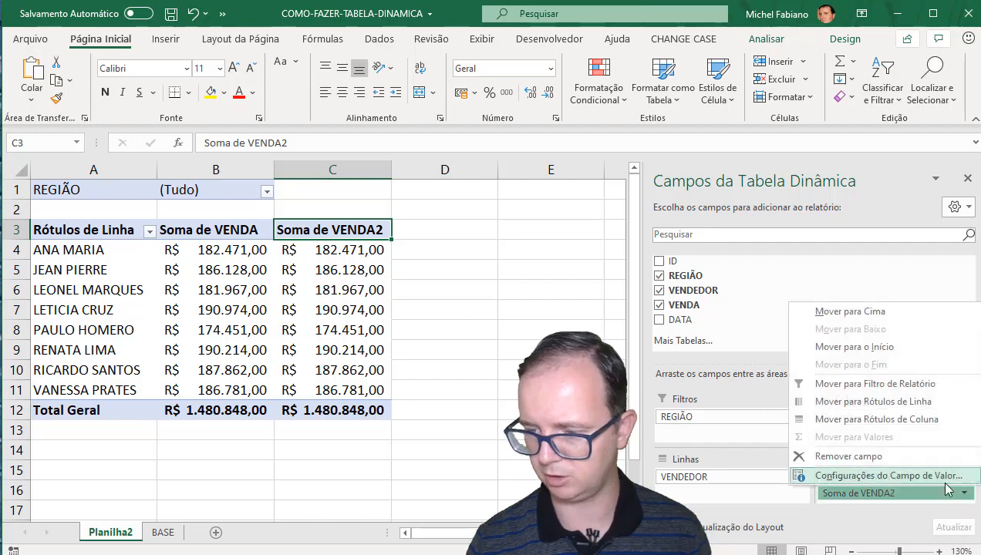
{"action": "left_click", "coordinate": [948, 477]}
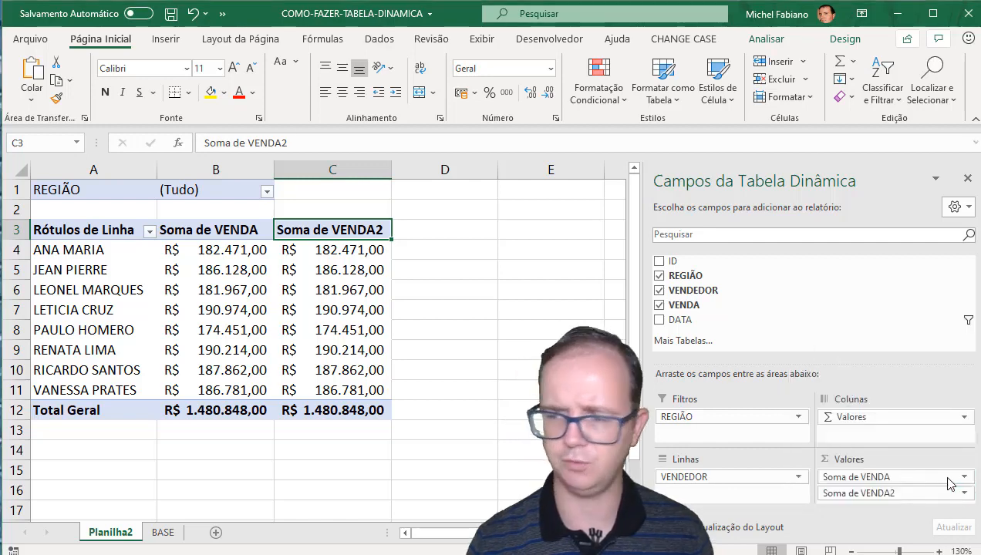
{"action": "left_click", "coordinate": [354, 241]}
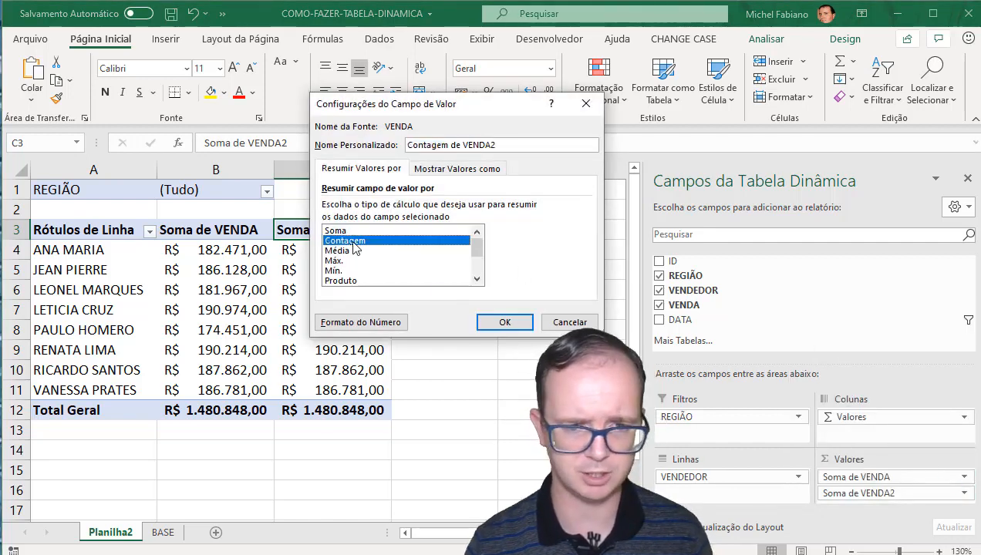
{"action": "left_click", "coordinate": [522, 326]}
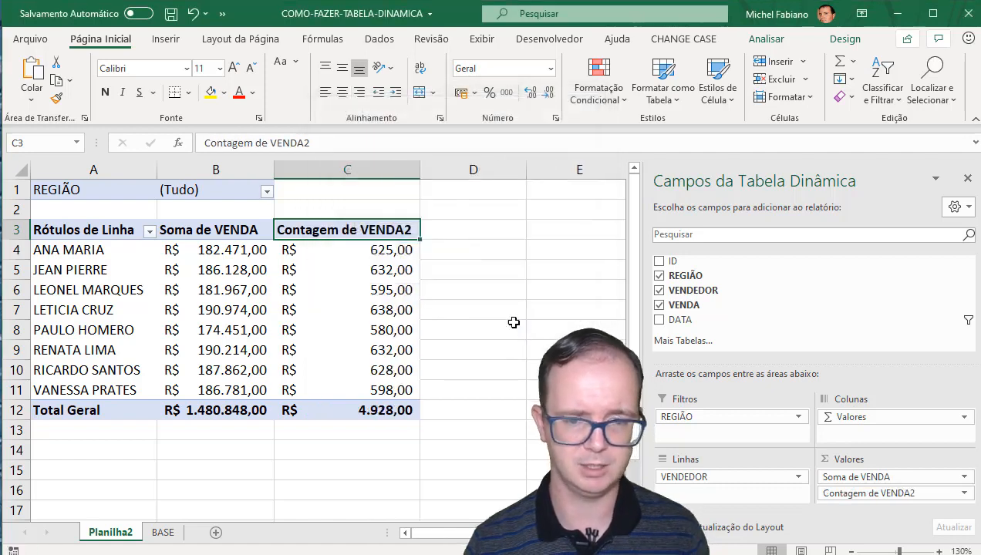
Format the count column's values and total in C4:C12 as Número with no decimal places
{"action": "left_click_drag", "start_coordinate": [405, 251], "coordinate": [393, 402]}
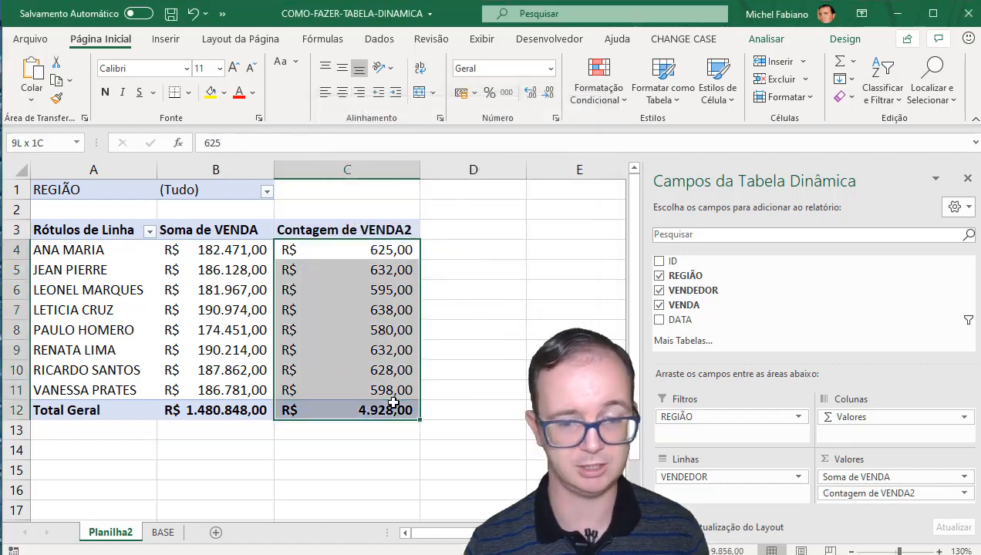
{"action": "left_click", "coordinate": [550, 68]}
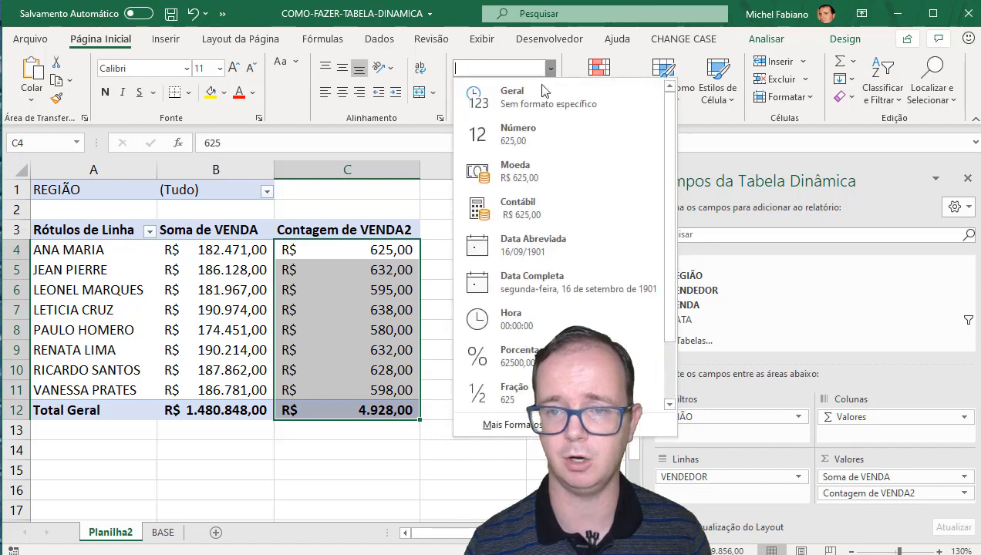
{"action": "left_click", "coordinate": [535, 132]}
{"action": "left_click", "coordinate": [548, 93]}
{"action": "left_click", "coordinate": [549, 93]}
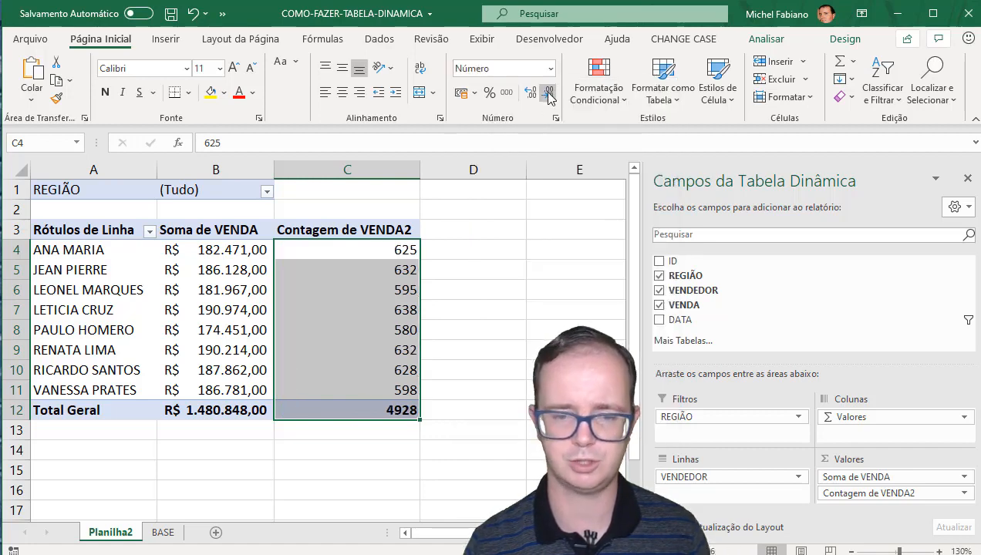
{"action": "left_click", "coordinate": [488, 223]}
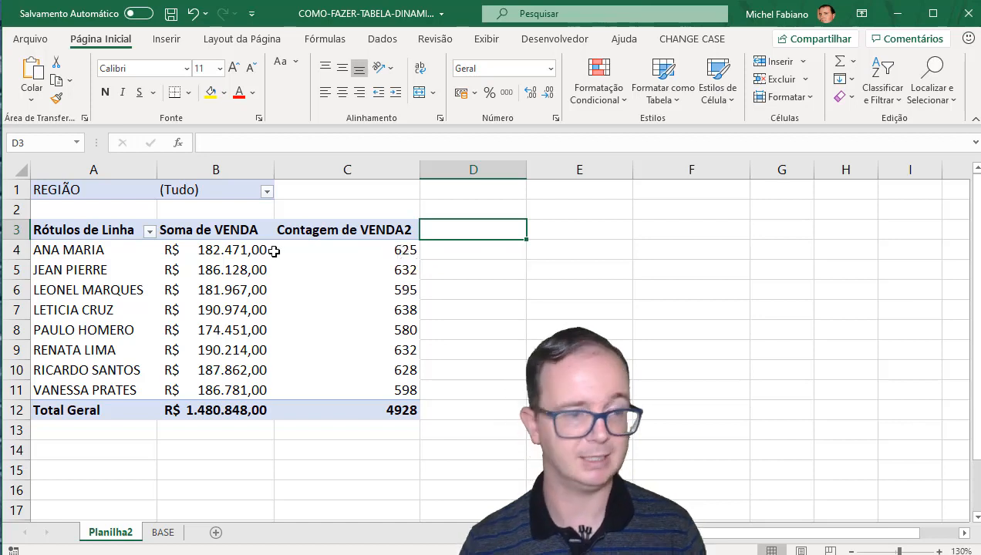
{"action": "left_click", "coordinate": [405, 256]}
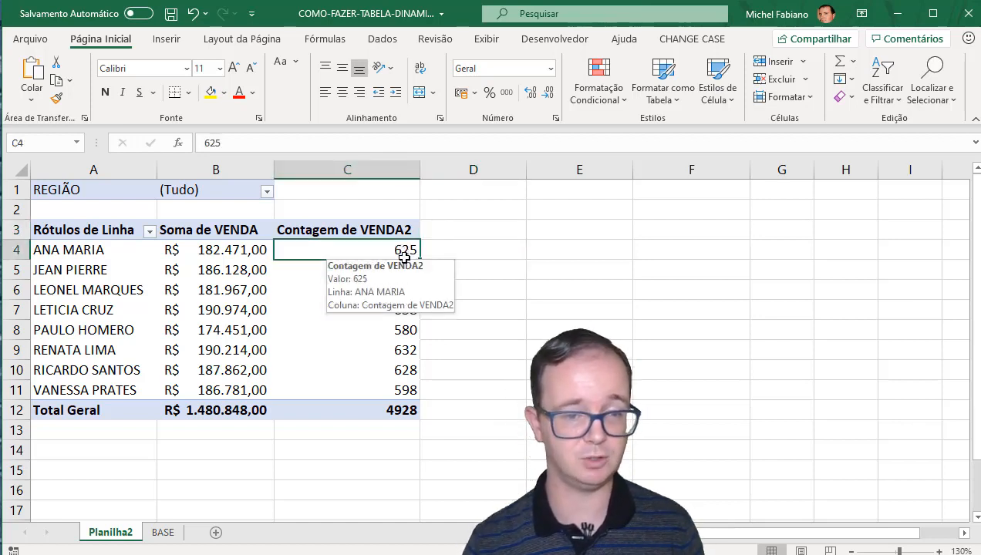
Rename the sum of VENDA value field as TOTAL
{"action": "left_click", "coordinate": [245, 250]}
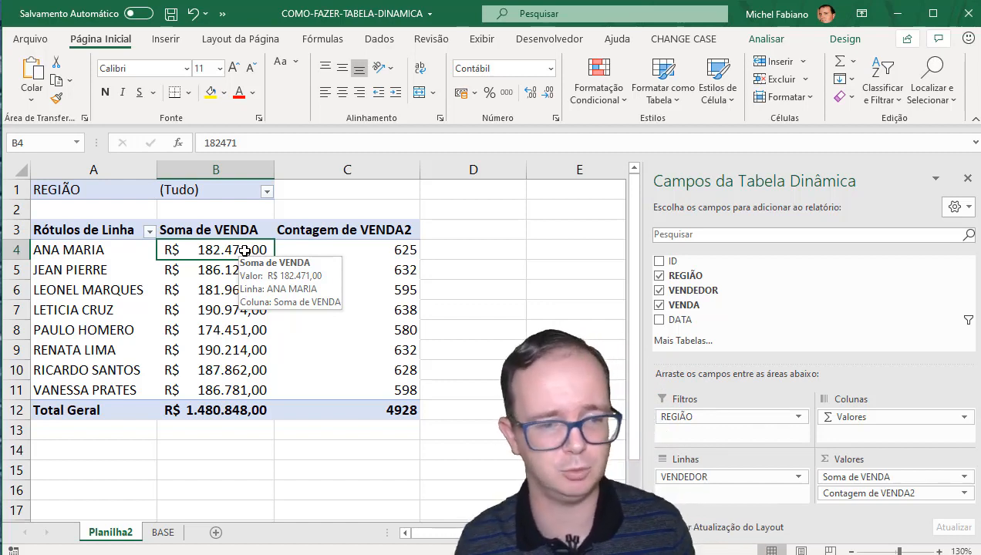
{"action": "left_click", "coordinate": [231, 234]}
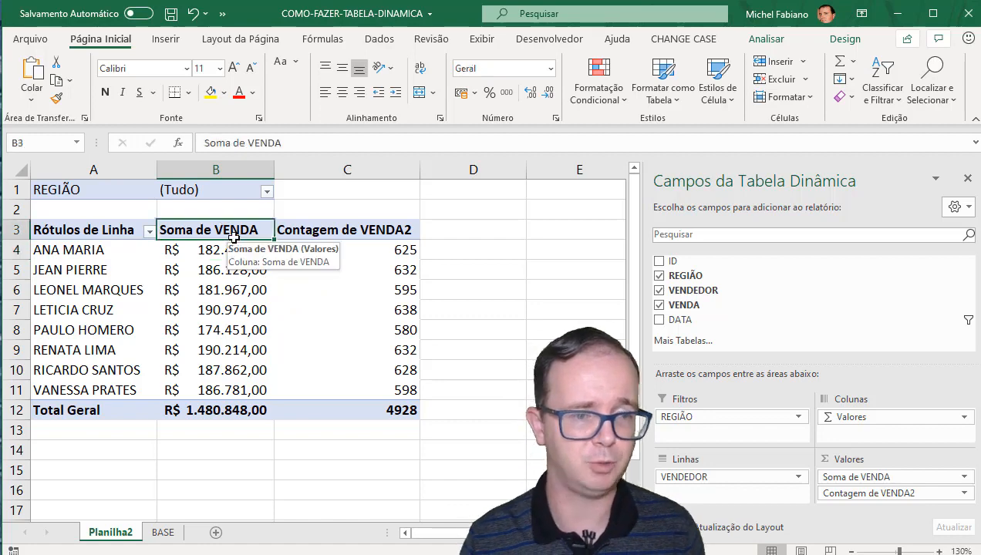
{"action": "left_click", "coordinate": [766, 41]}
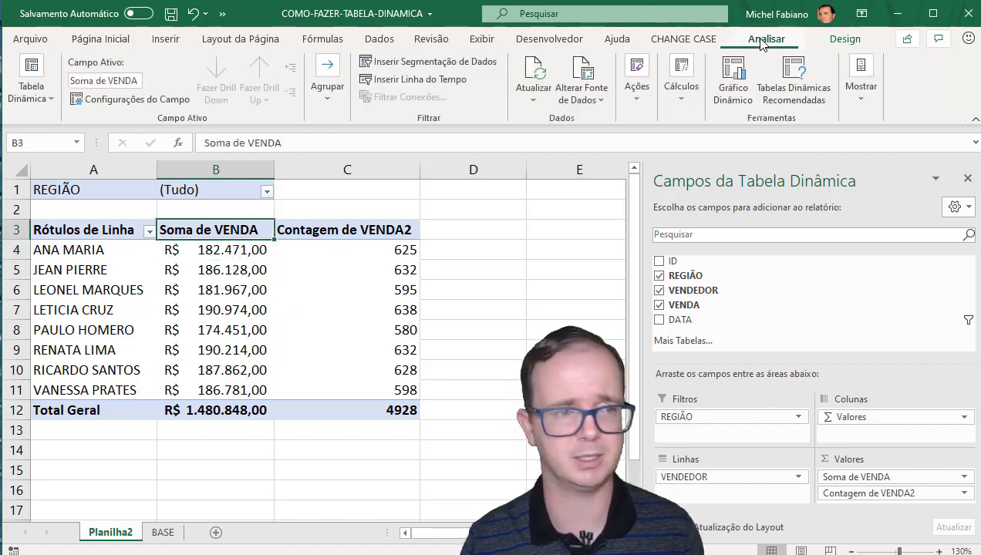
{"action": "left_click", "coordinate": [838, 42]}
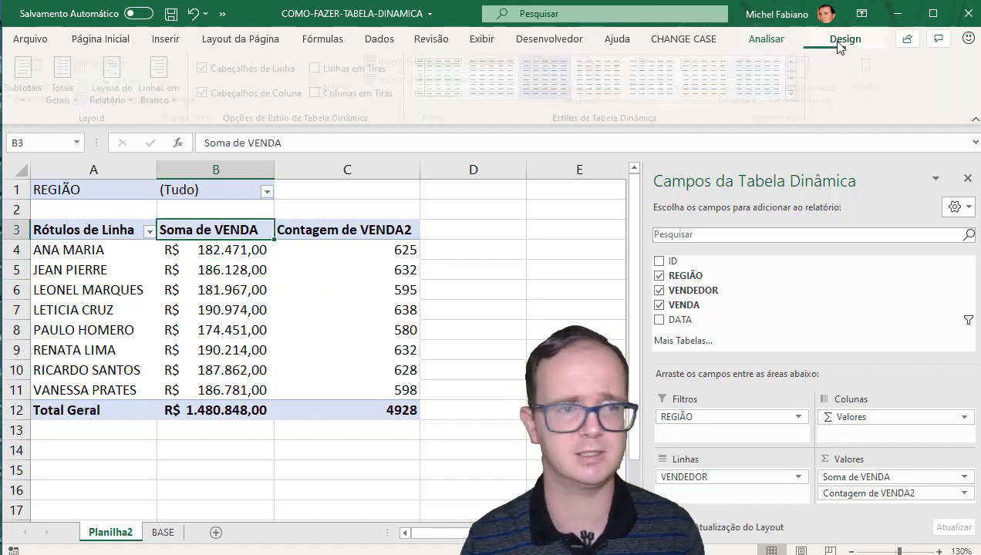
{"action": "left_click", "coordinate": [767, 42]}
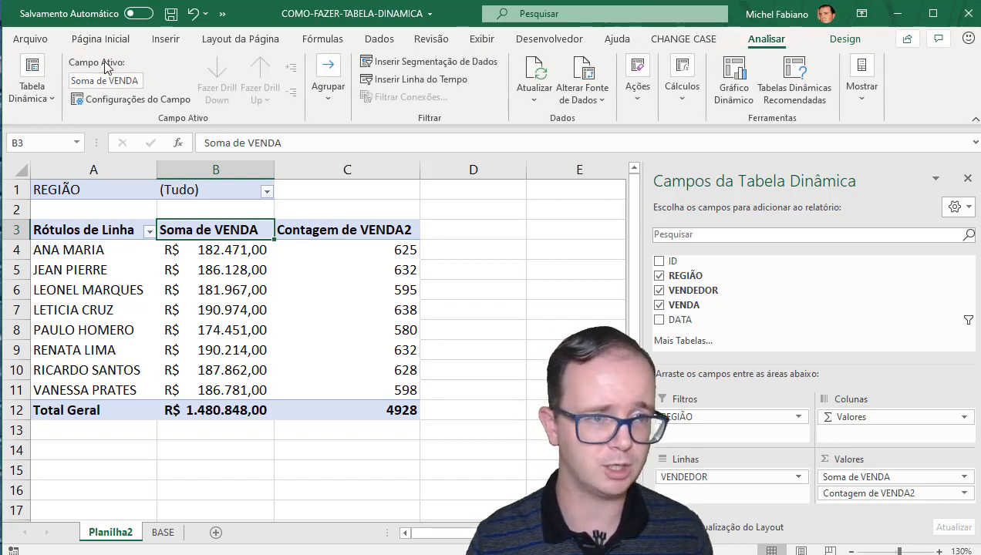
{"action": "left_click", "coordinate": [118, 81]}
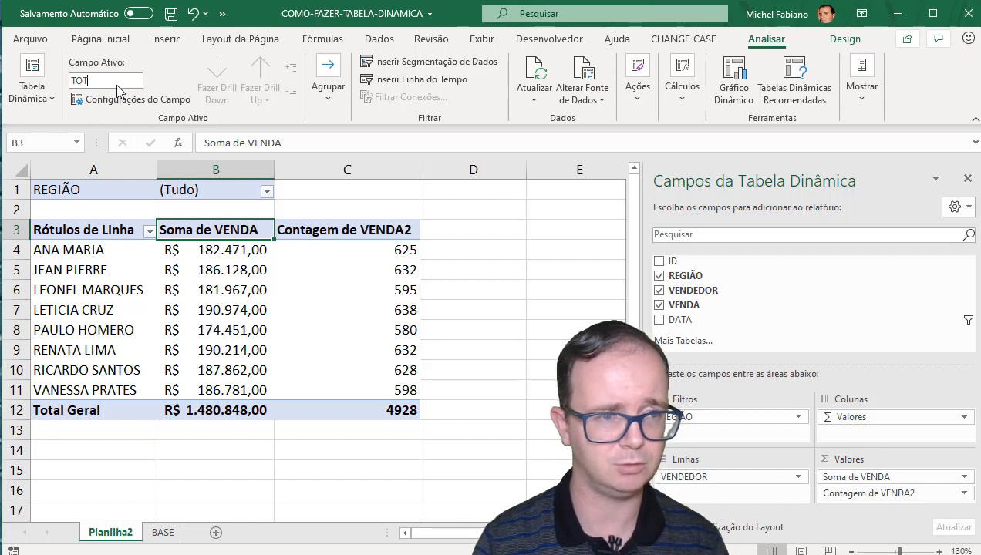
{"action": "type", "text": "TOTAL"}
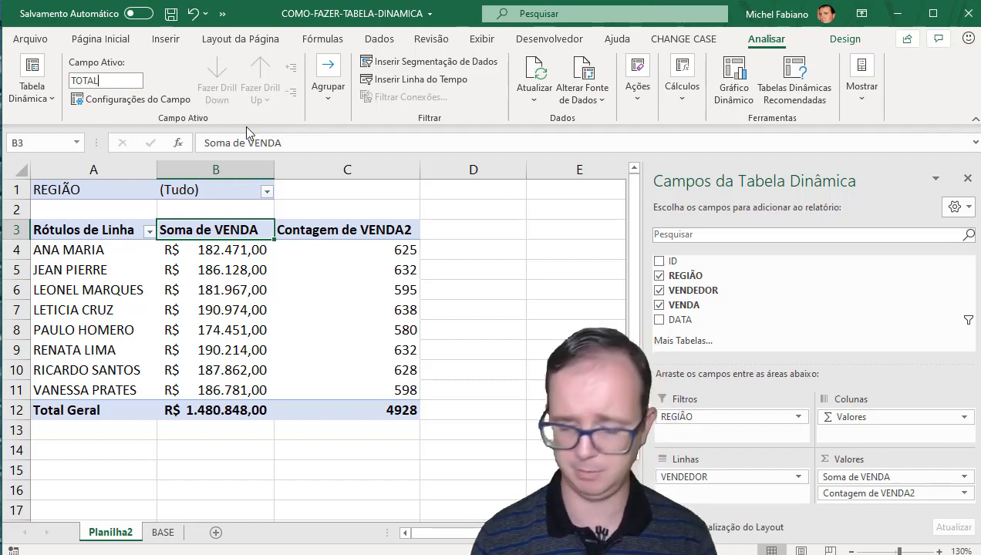
{"action": "key", "text": "Return"}
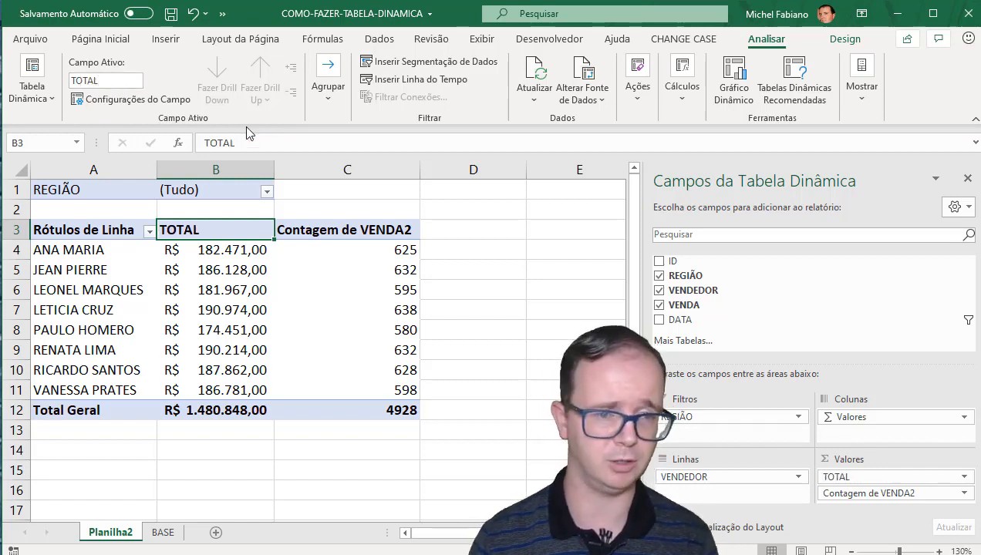
Rename the count of VENDA value field as QTD
{"action": "left_click", "coordinate": [349, 231]}
{"action": "left_click", "coordinate": [117, 82]}
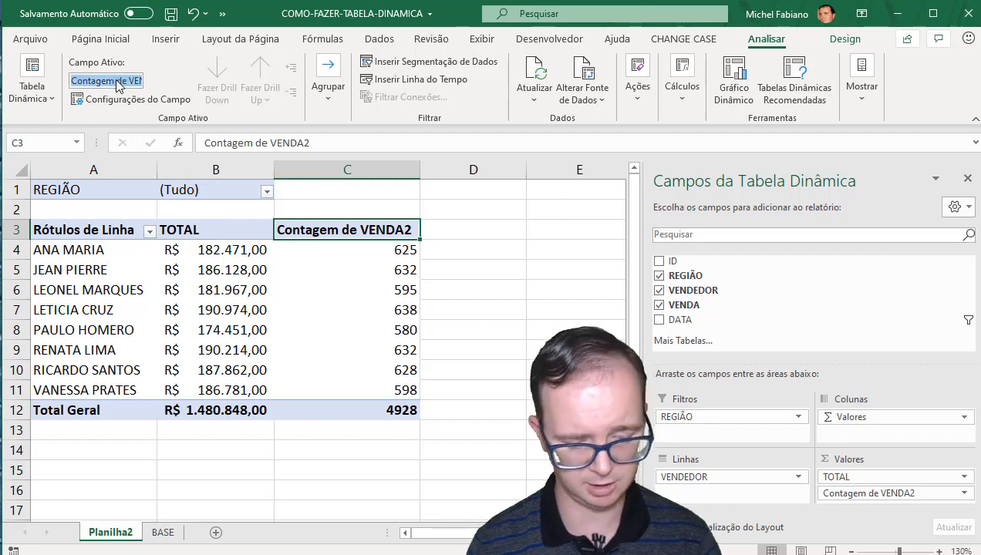
{"action": "type", "text": "QTD"}
{"action": "key", "text": "Return"}
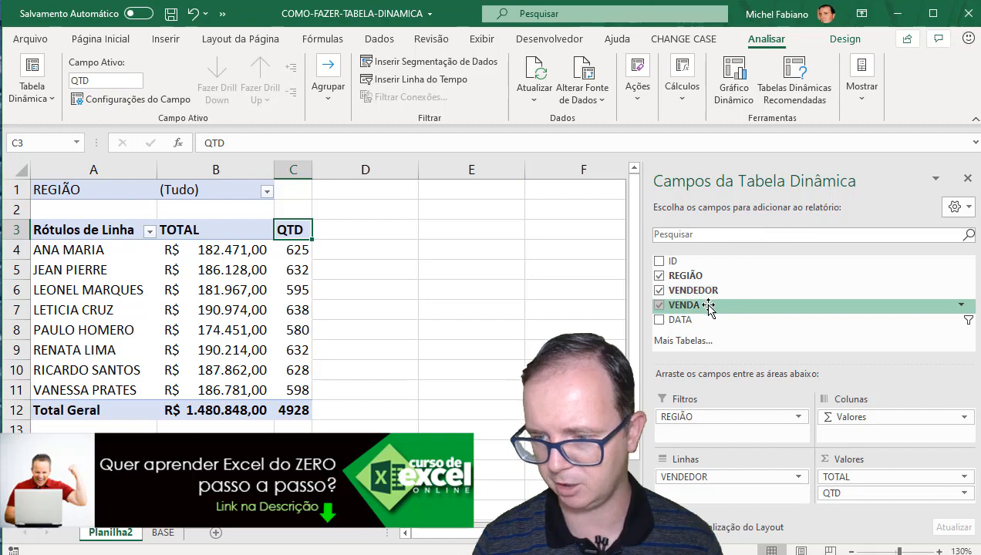
Add VENDA a third time to the PivotTable values and name the new field MÉDIA
{"action": "left_click_drag", "start_coordinate": [707, 307], "coordinate": [850, 507]}
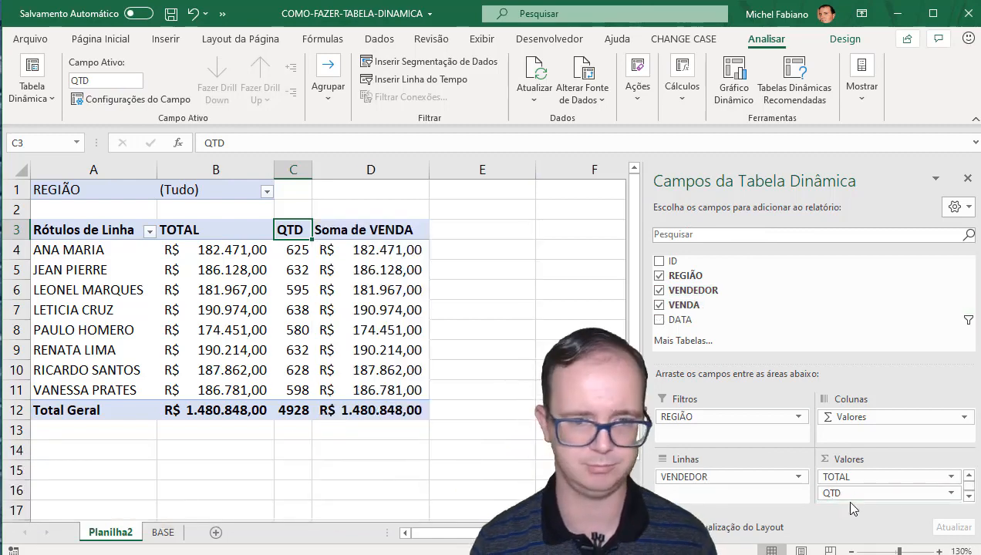
{"action": "left_click", "coordinate": [389, 230]}
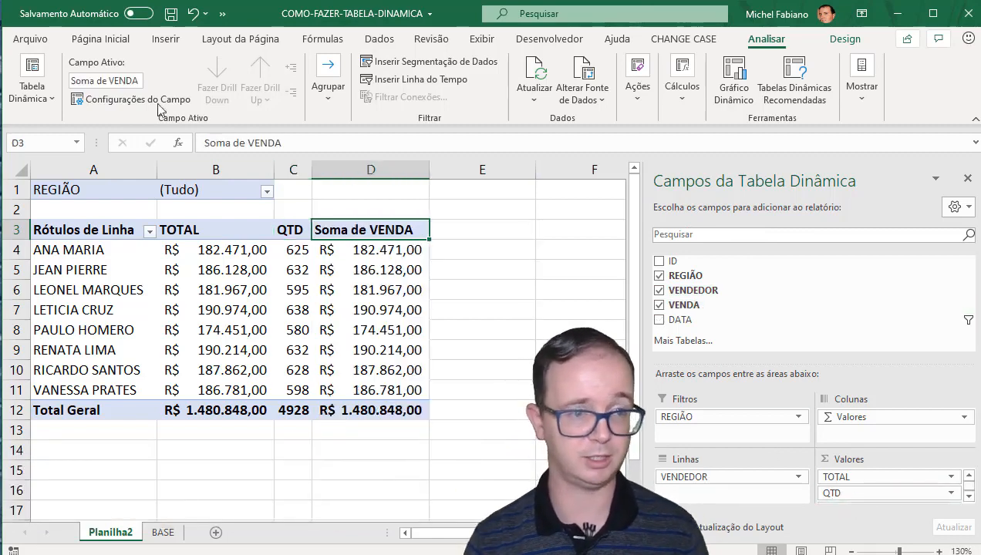
{"action": "double_click", "coordinate": [123, 80]}
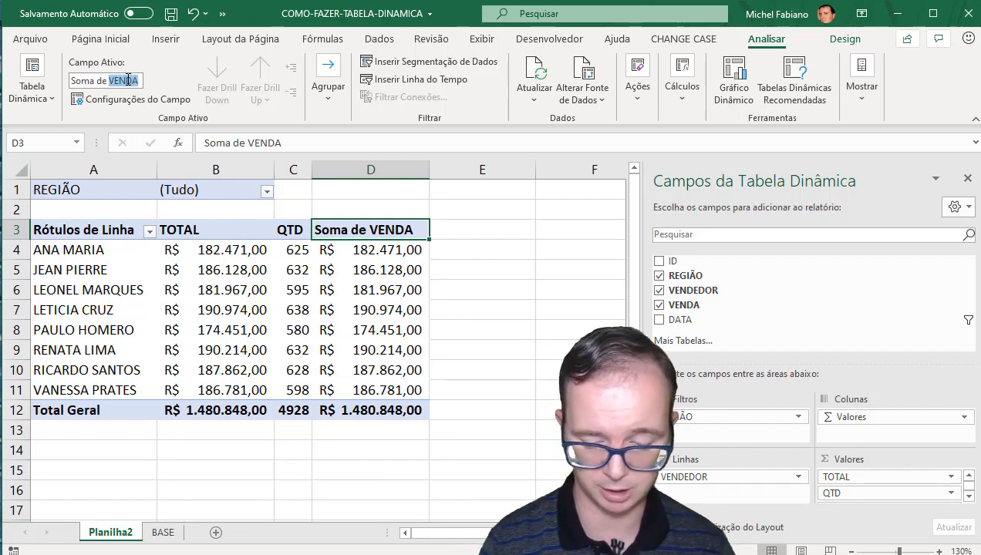
{"action": "key", "text": "BackSpace"}
{"action": "key", "text": "BackSpace"}
{"action": "key", "text": "BackSpace"}
{"action": "key", "text": "BackSpace"}
{"action": "key", "text": "BackSpace"}
{"action": "key", "text": "BackSpace"}
{"action": "key", "text": "BackSpace"}
{"action": "key", "text": "BackSpace"}
{"action": "key", "text": "BackSpace"}
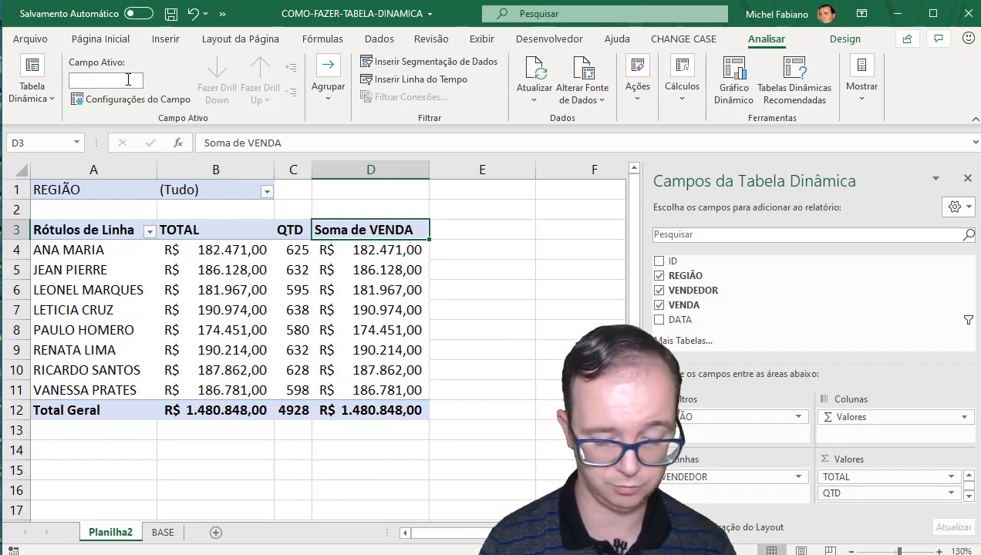
{"action": "type", "text": "MÉD"}
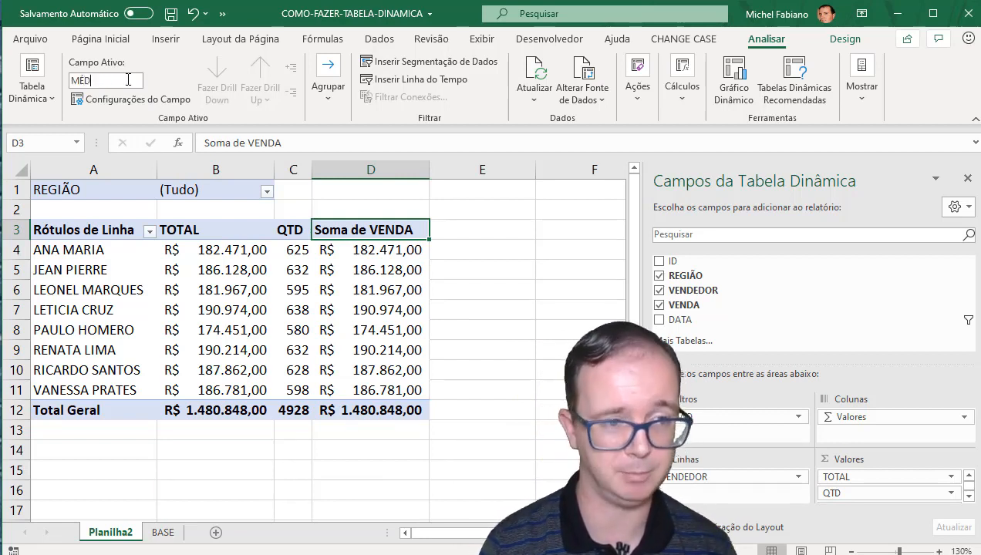
{"action": "type", "text": "IA"}
{"action": "key", "text": "Return"}
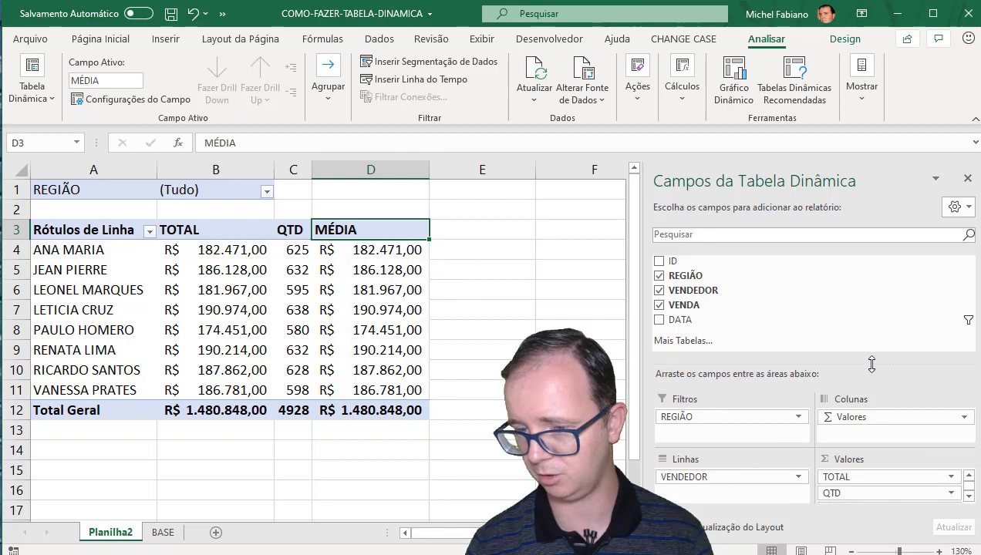
Enlarge the field areas of the PivotTable field list and summarize the MÉDIA value field by Média
{"action": "left_click_drag", "start_coordinate": [871, 363], "coordinate": [873, 333]}
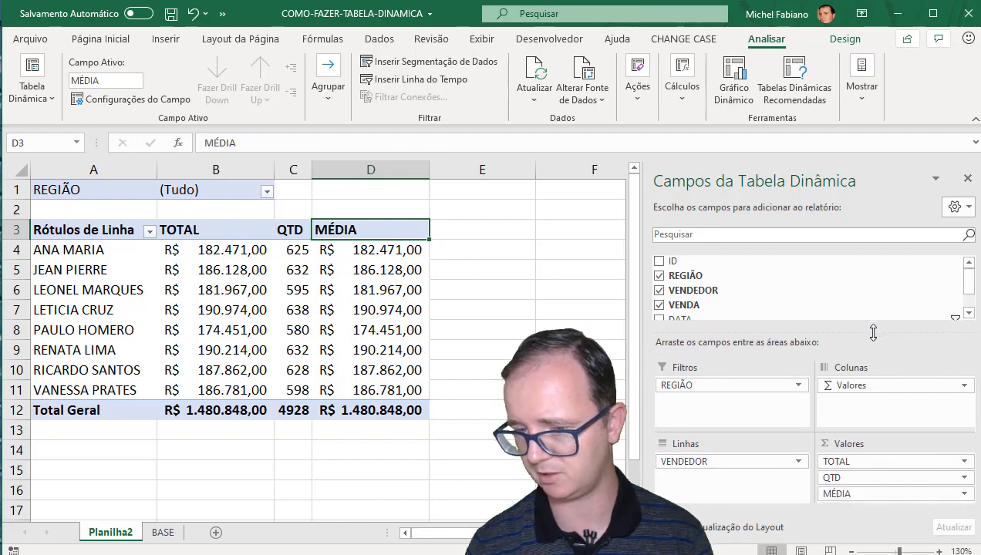
{"action": "left_click", "coordinate": [965, 494]}
{"action": "left_click", "coordinate": [967, 497]}
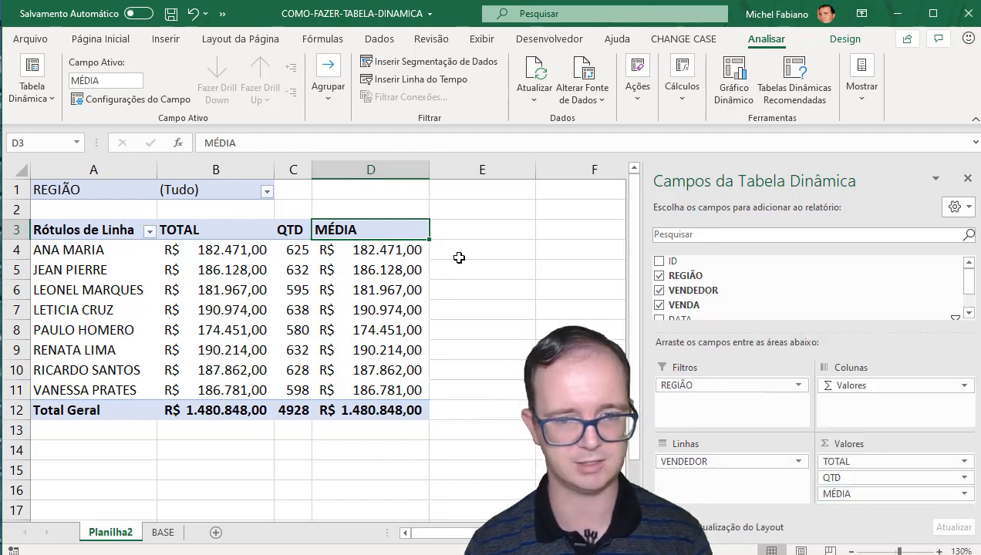
{"action": "right_click", "coordinate": [359, 224]}
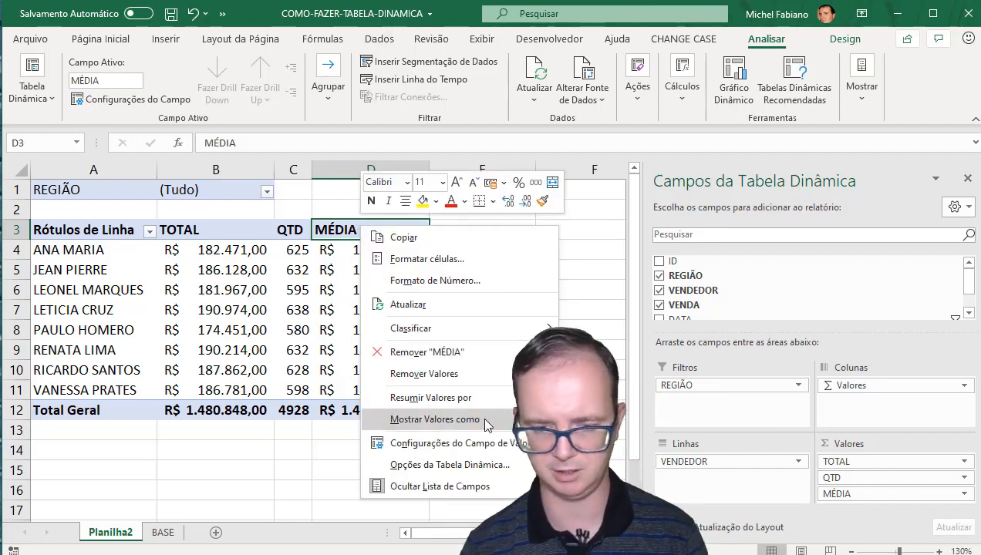
{"action": "left_click", "coordinate": [493, 443]}
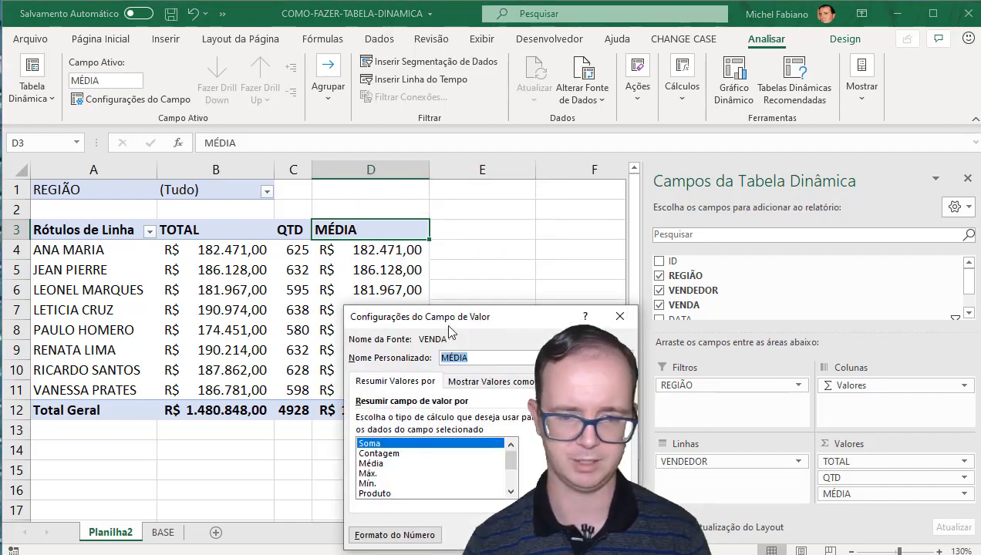
{"action": "left_click_drag", "start_coordinate": [451, 317], "coordinate": [254, 22]}
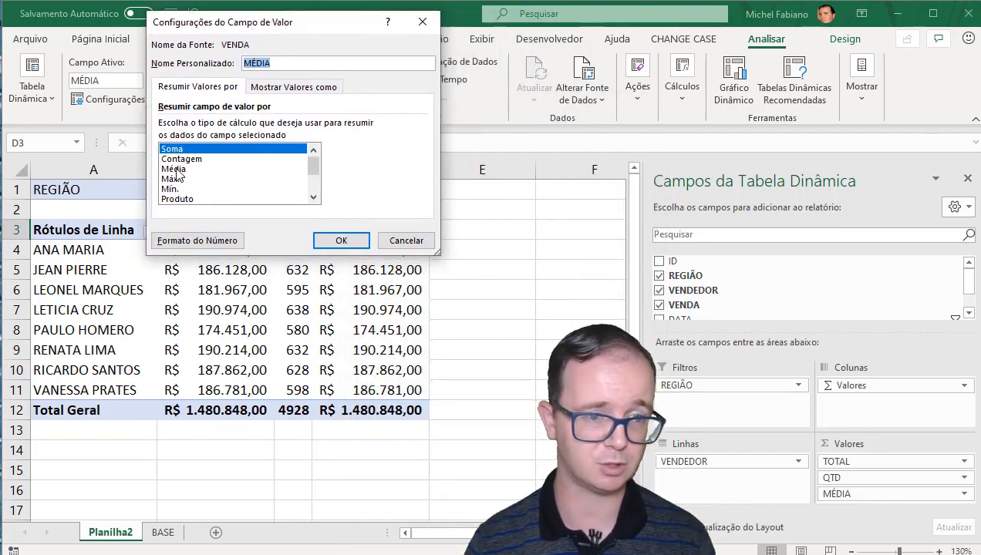
{"action": "left_click", "coordinate": [173, 169]}
{"action": "left_click", "coordinate": [340, 241]}
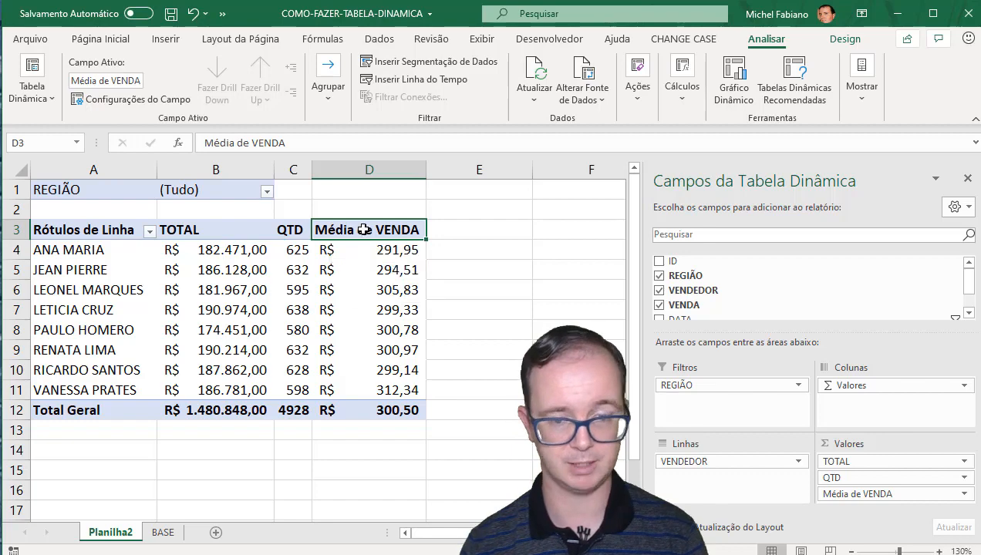
Rename the average of VENDA value field in the PivotTable as MÉDIA
{"action": "right_click", "coordinate": [367, 231]}
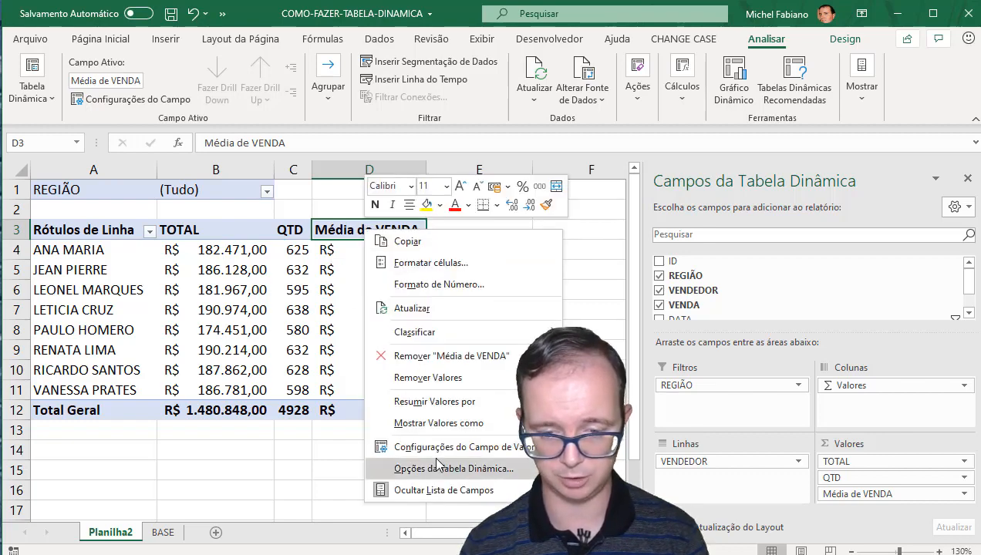
{"action": "left_click", "coordinate": [437, 447]}
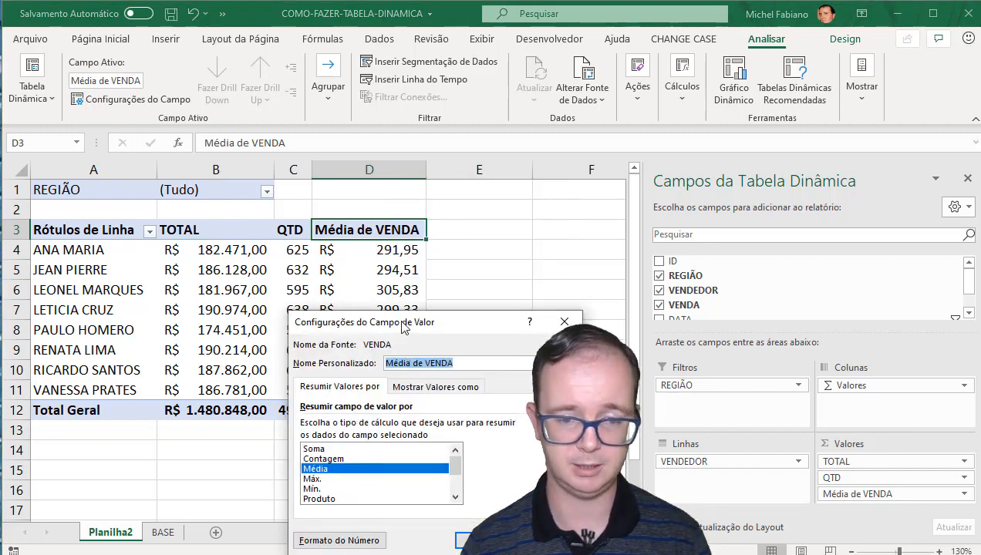
{"action": "left_click_drag", "start_coordinate": [403, 325], "coordinate": [209, 83]}
{"action": "left_click", "coordinate": [286, 121]}
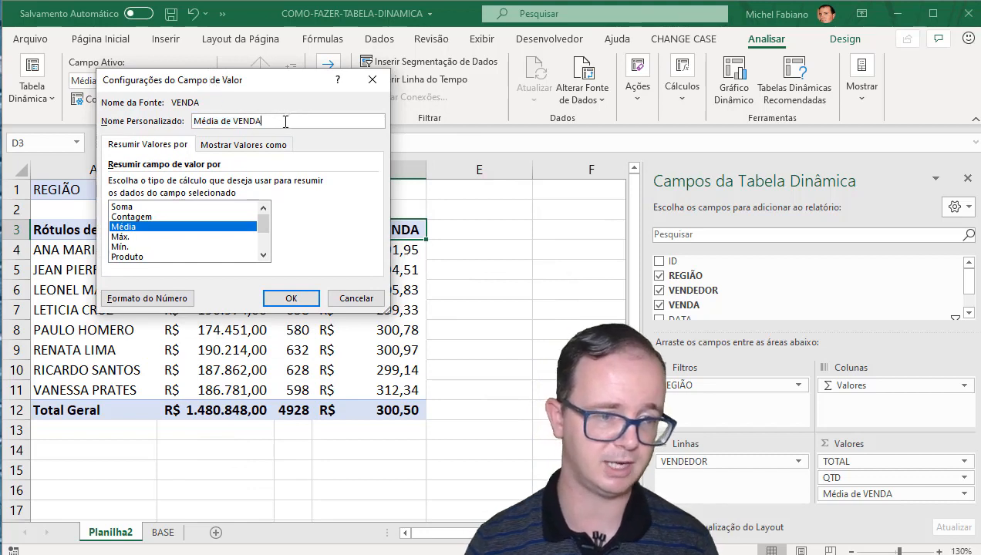
{"action": "left_click_drag", "start_coordinate": [265, 119], "coordinate": [173, 109]}
{"action": "type", "text": "m"}
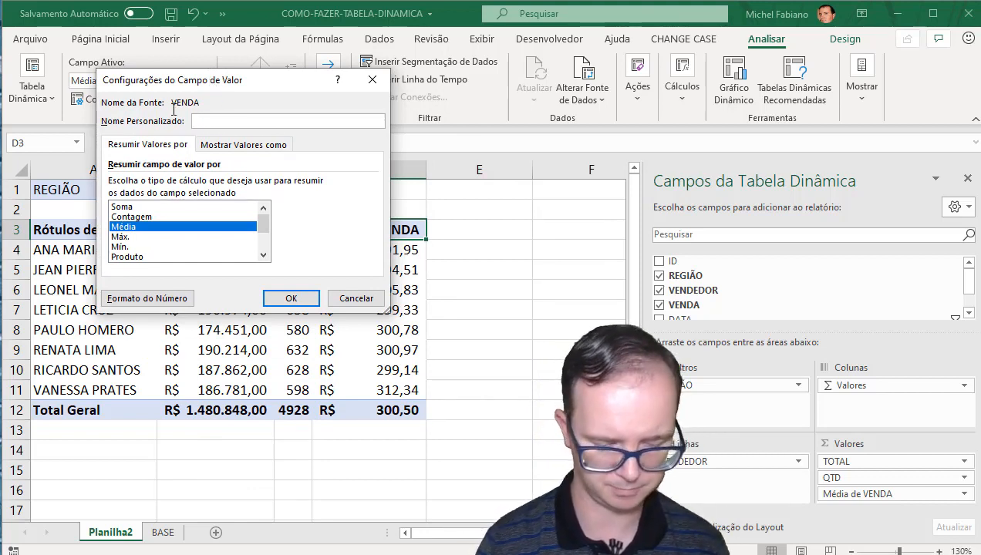
{"action": "type", "text": "MÉDIA"}
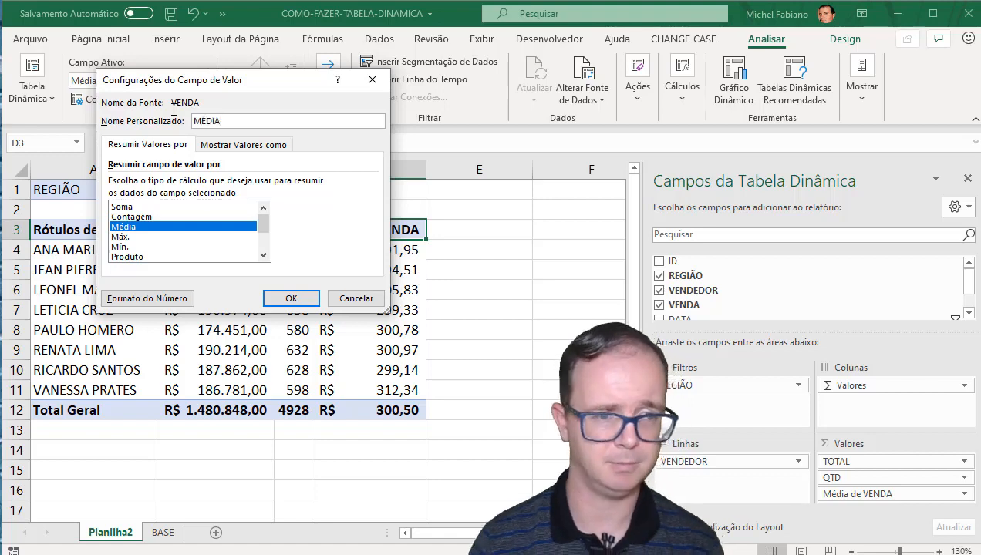
{"action": "left_click", "coordinate": [293, 298]}
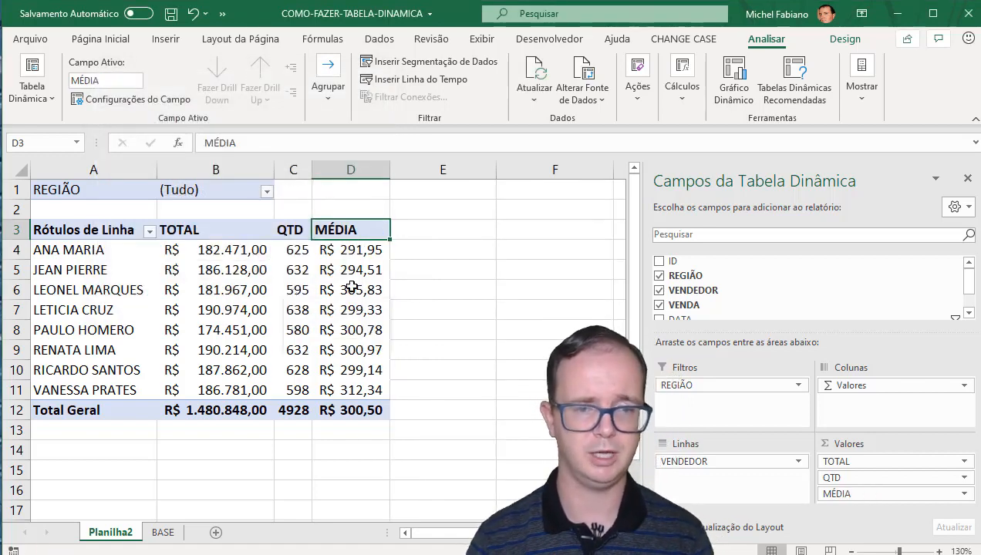
{"action": "left_click", "coordinate": [372, 252]}
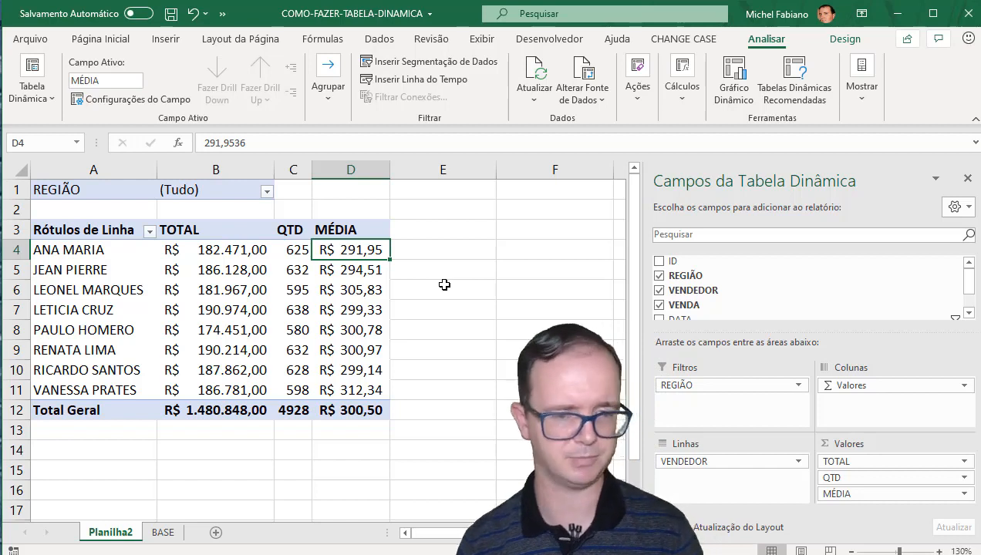
Filter the PivotTable by the region LESTE and switch the REGIÃO filter to OESTE
{"action": "left_click", "coordinate": [267, 191]}
{"action": "left_click", "coordinate": [122, 241]}
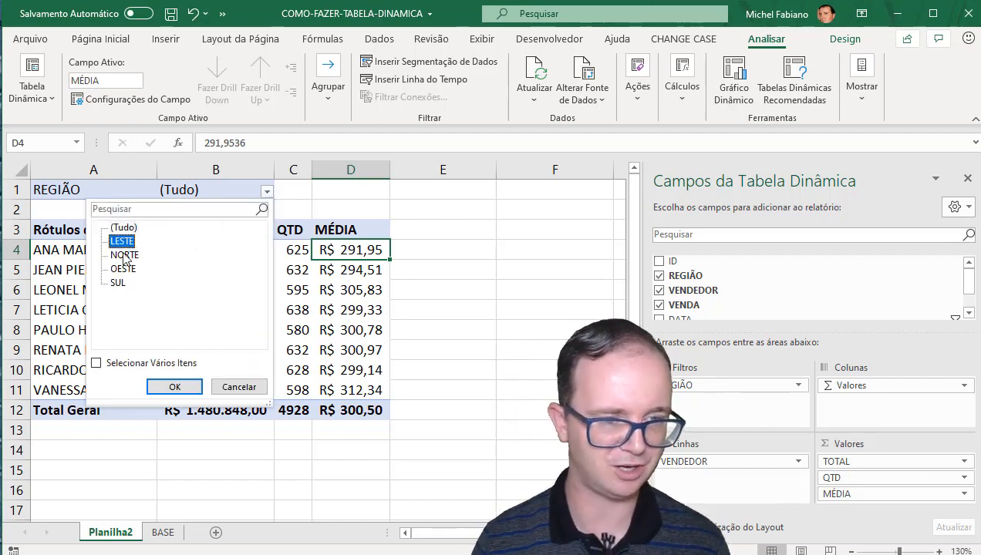
{"action": "left_click", "coordinate": [154, 386]}
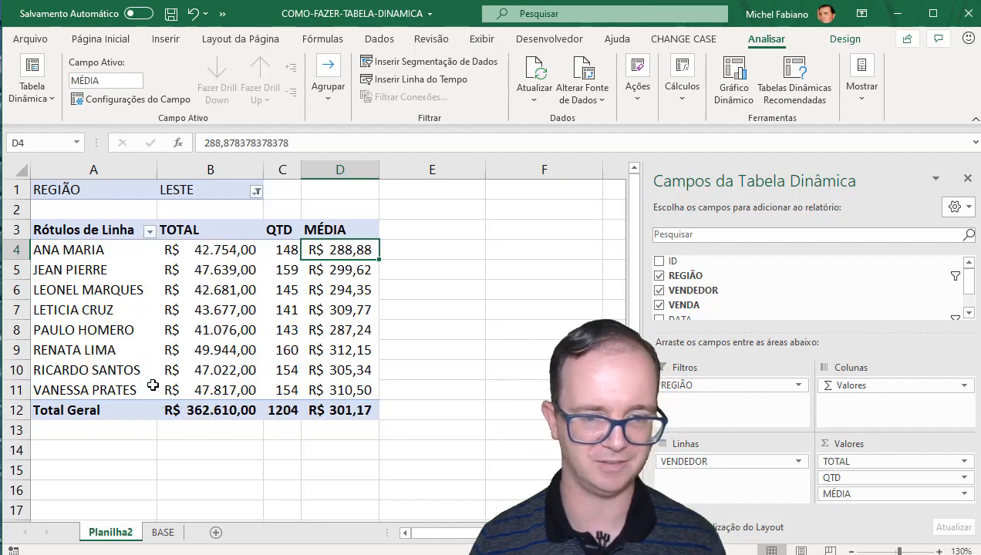
{"action": "left_click", "coordinate": [255, 191]}
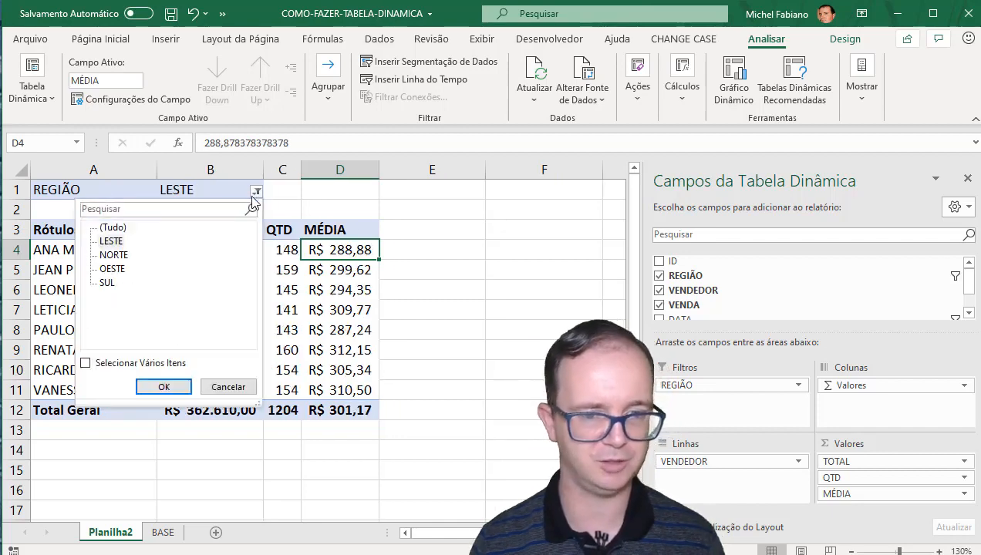
{"action": "left_click", "coordinate": [112, 268]}
{"action": "left_click", "coordinate": [162, 387]}
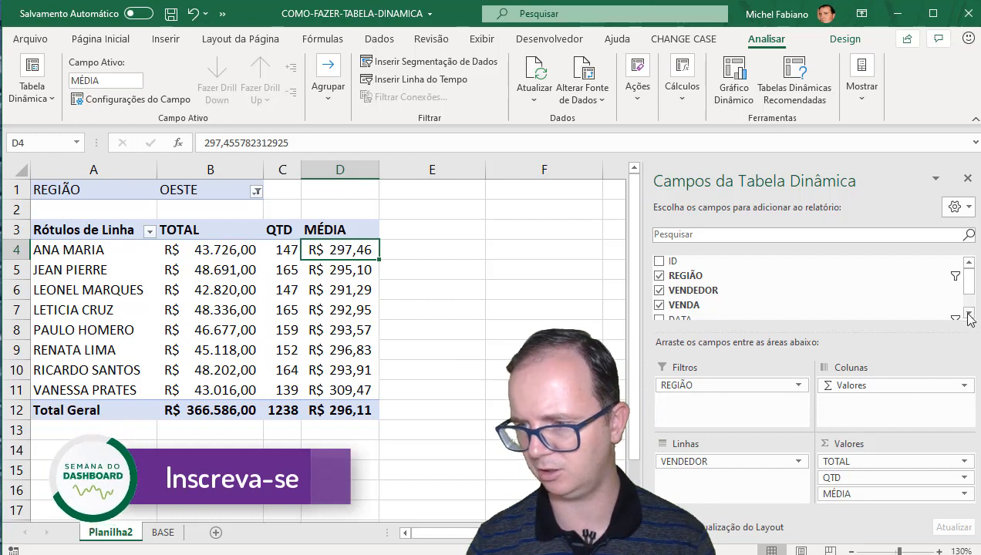
Add VENDA to the PivotTable values again between TOTAL and QTD and show it as % do Total Geral
{"action": "left_click_drag", "start_coordinate": [686, 306], "coordinate": [874, 477]}
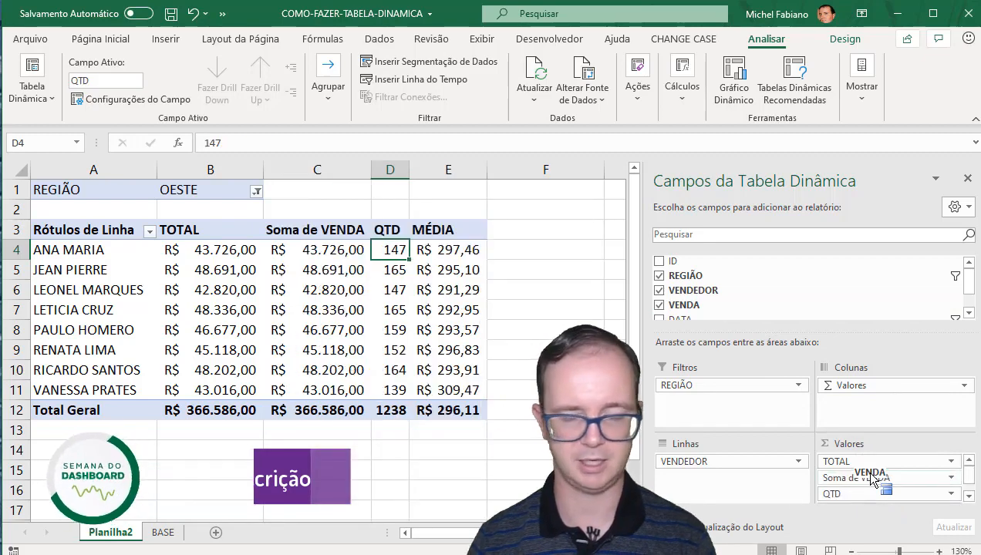
{"action": "right_click", "coordinate": [309, 231]}
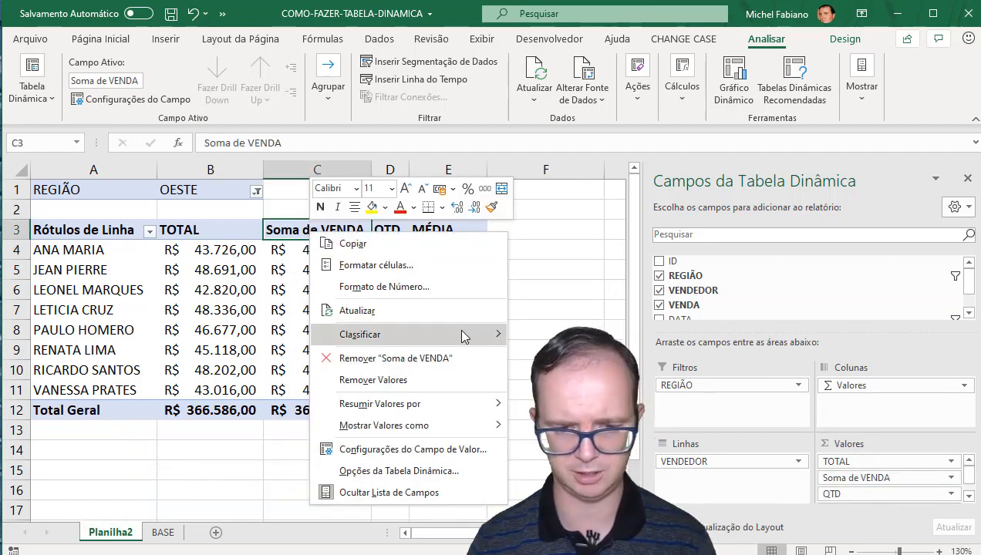
{"action": "mouse_move", "coordinate": [484, 410]}
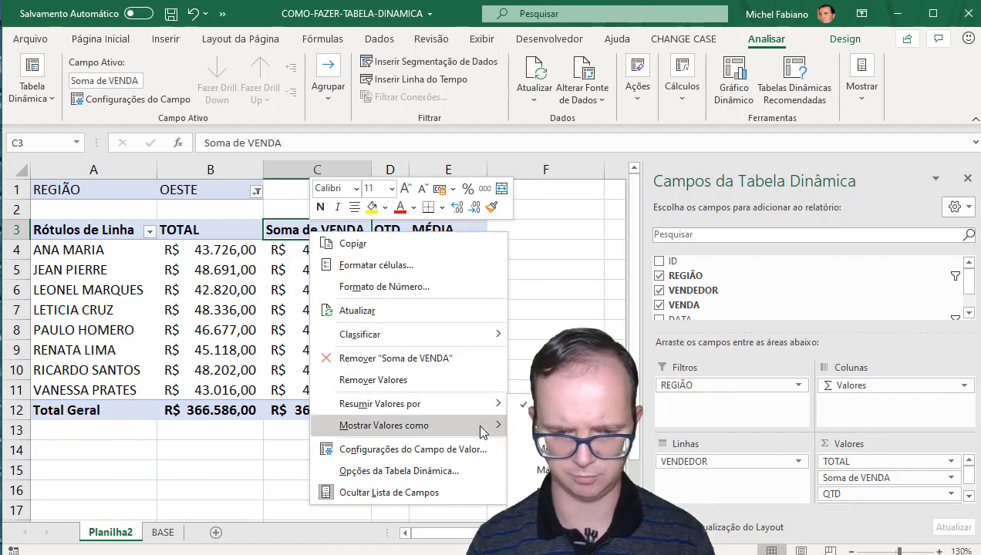
{"action": "mouse_move", "coordinate": [484, 431]}
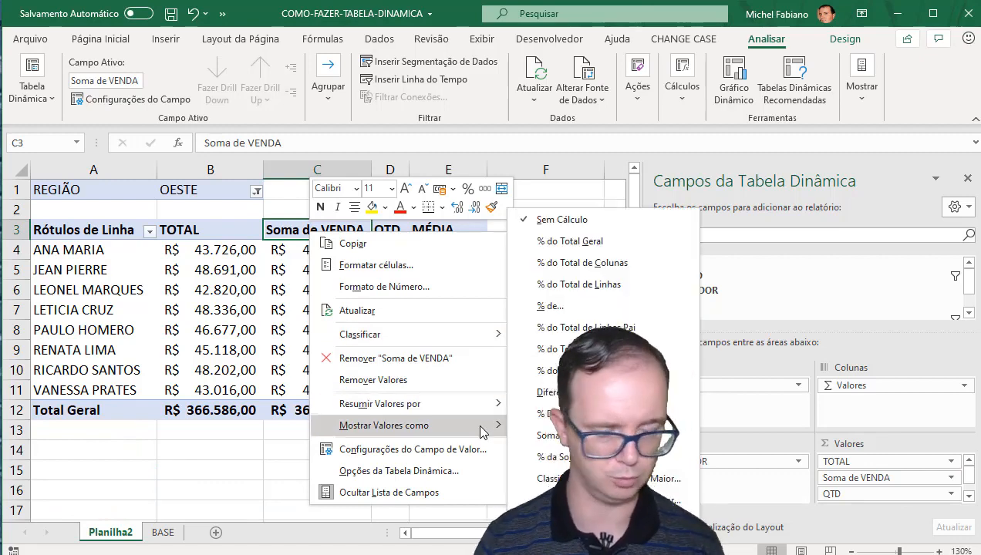
{"action": "left_click", "coordinate": [598, 241]}
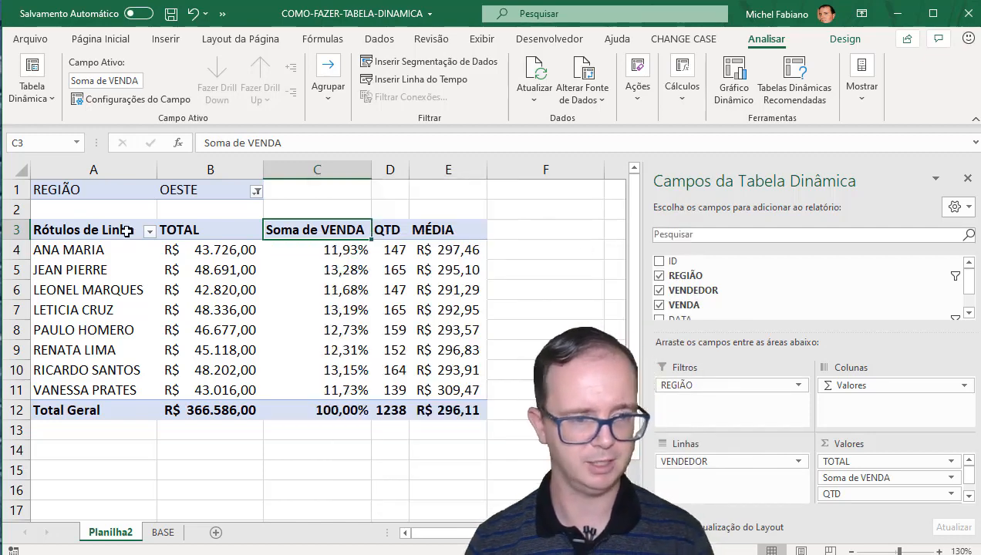
{"action": "left_click", "coordinate": [318, 255]}
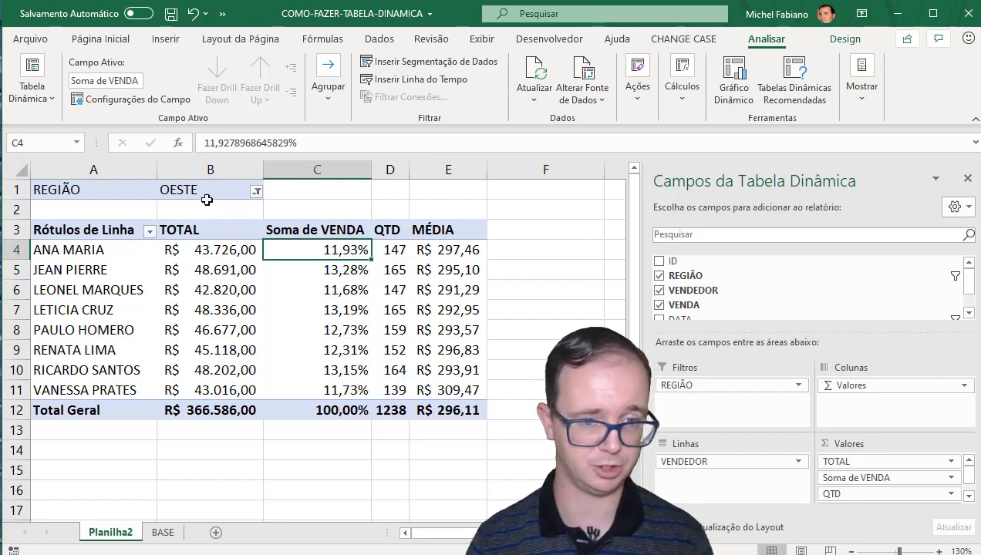
Reset the PivotTable's REGIÃO filter to (Tudo)
{"action": "left_click", "coordinate": [256, 192]}
{"action": "left_click", "coordinate": [113, 227]}
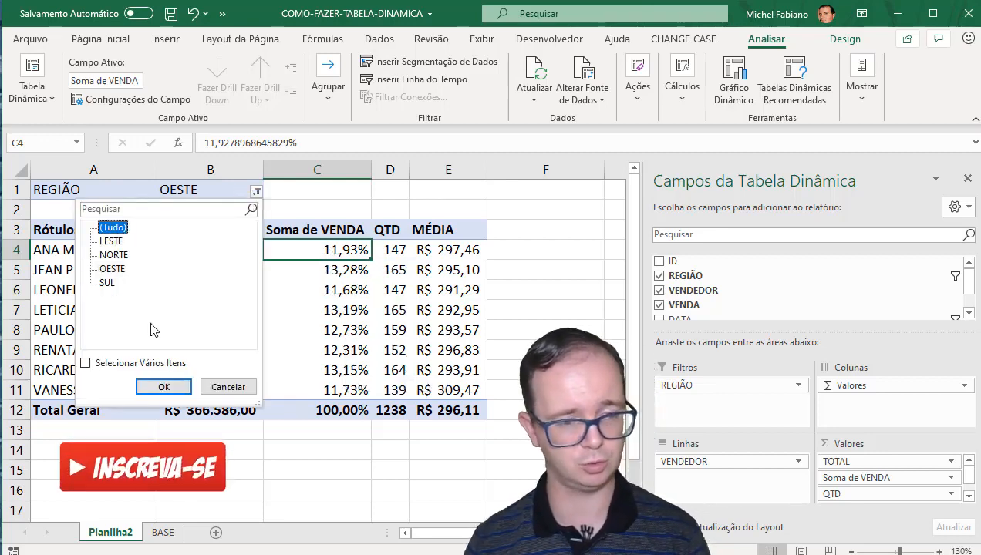
{"action": "left_click", "coordinate": [163, 387]}
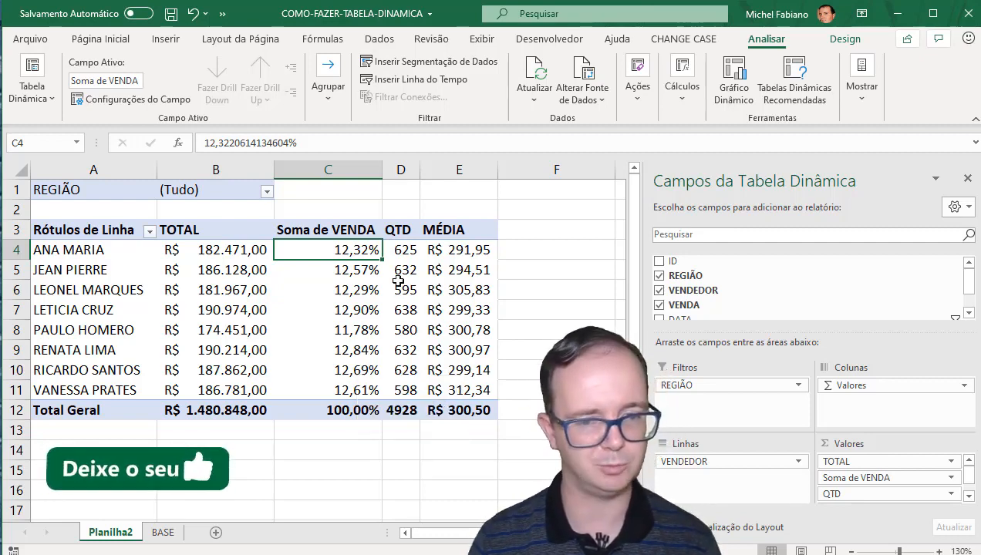
Filter the PivotTable's REGIÃO by LESTE and switch it to NORTE to compare the percentages per region
{"action": "left_click", "coordinate": [267, 191]}
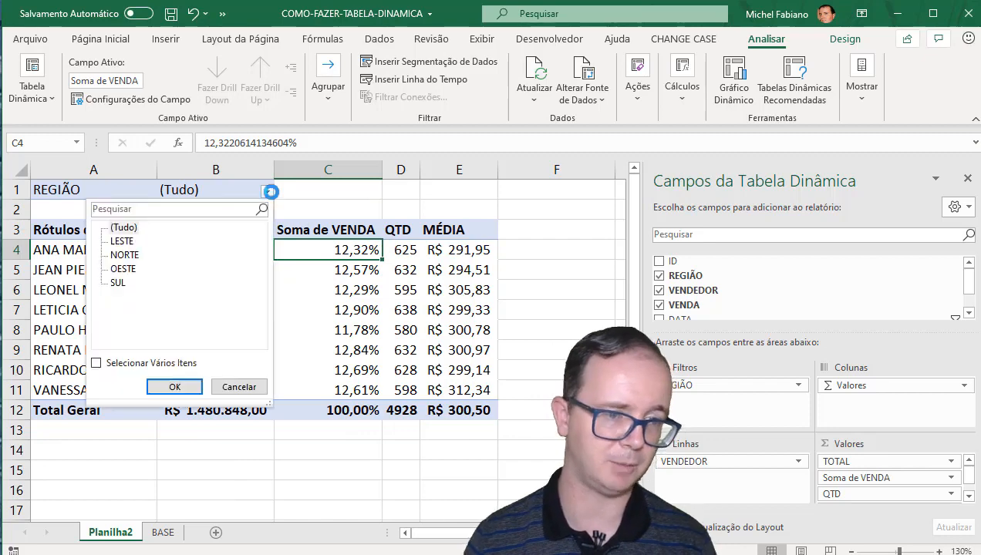
{"action": "left_click", "coordinate": [121, 241]}
{"action": "left_click", "coordinate": [174, 386]}
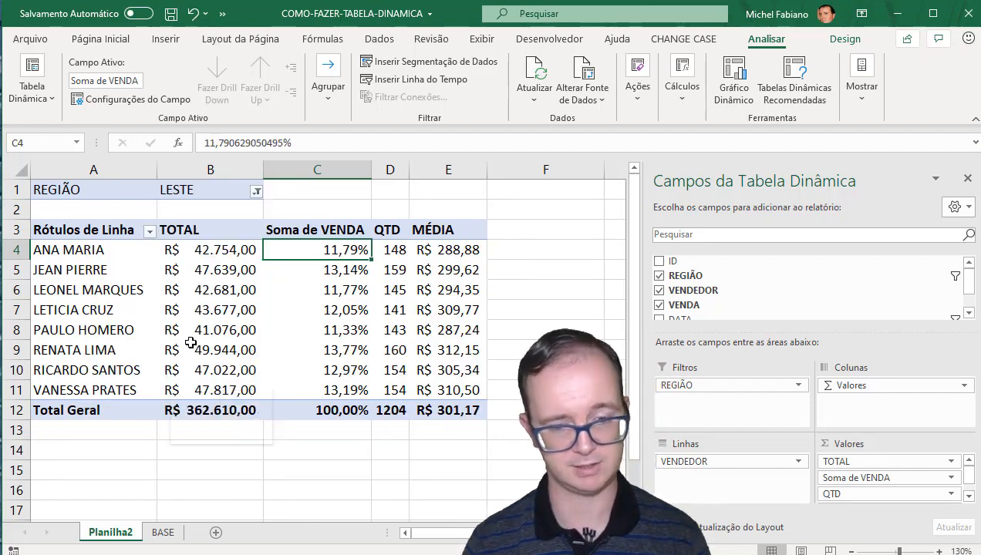
{"action": "left_click", "coordinate": [256, 192]}
{"action": "left_click", "coordinate": [116, 256]}
{"action": "left_click", "coordinate": [163, 387]}
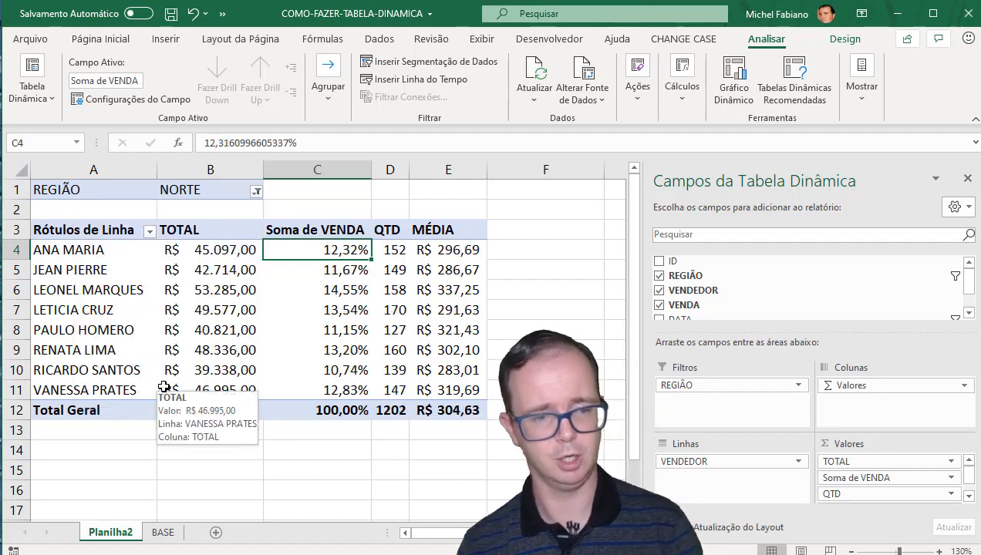
{"action": "left_click", "coordinate": [205, 351]}
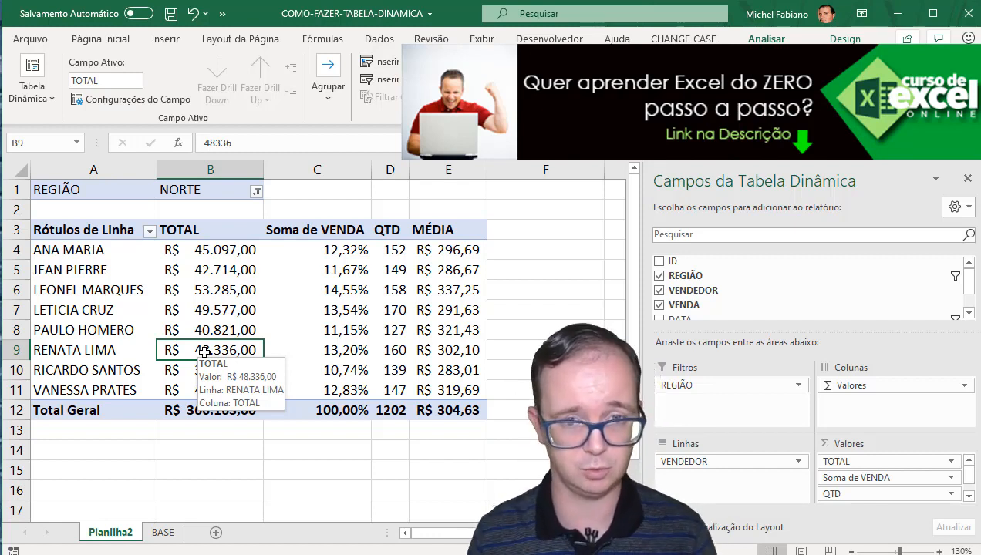
Rename the percentage value field Soma de VENDA as % do TOTAL
{"action": "left_click", "coordinate": [359, 231]}
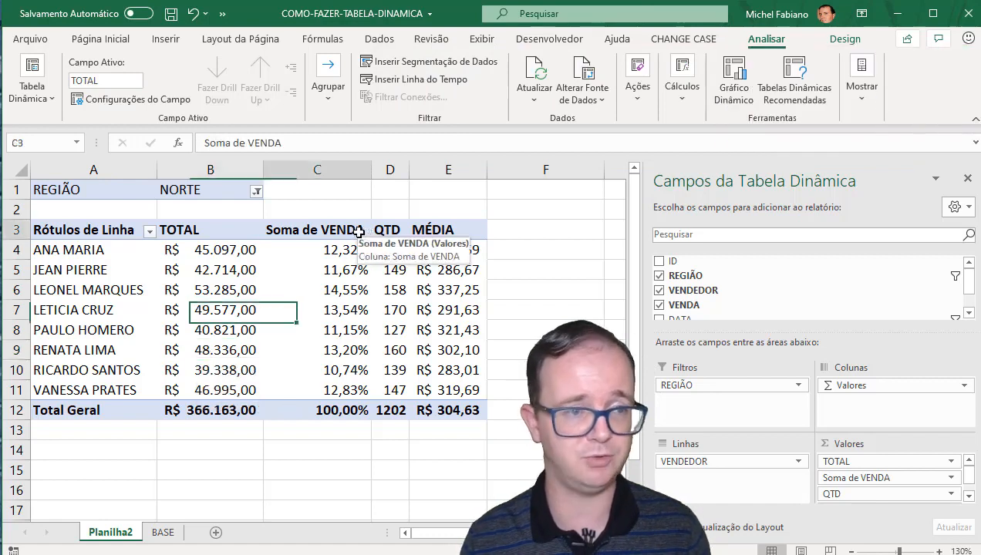
{"action": "left_click", "coordinate": [112, 82]}
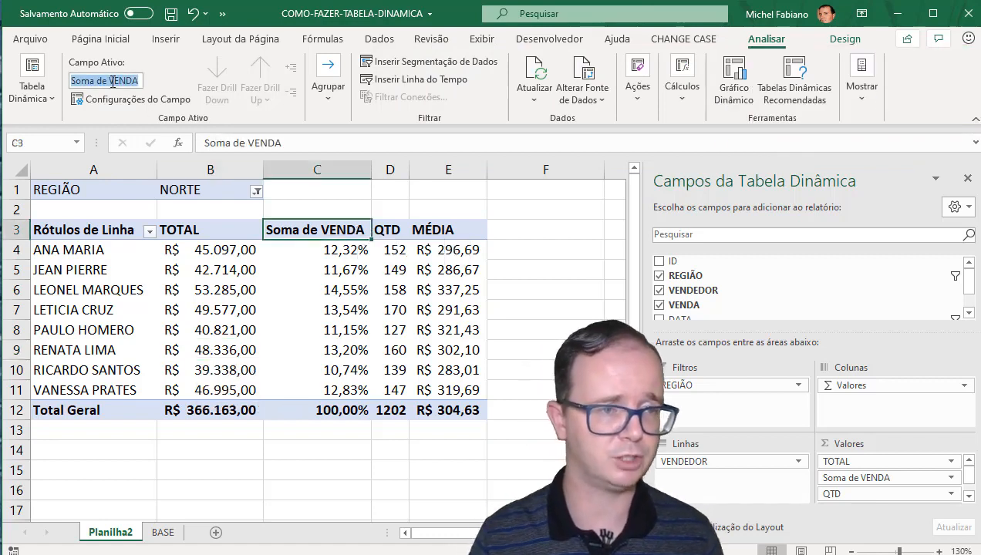
{"action": "type", "text": "% do TOTAL"}
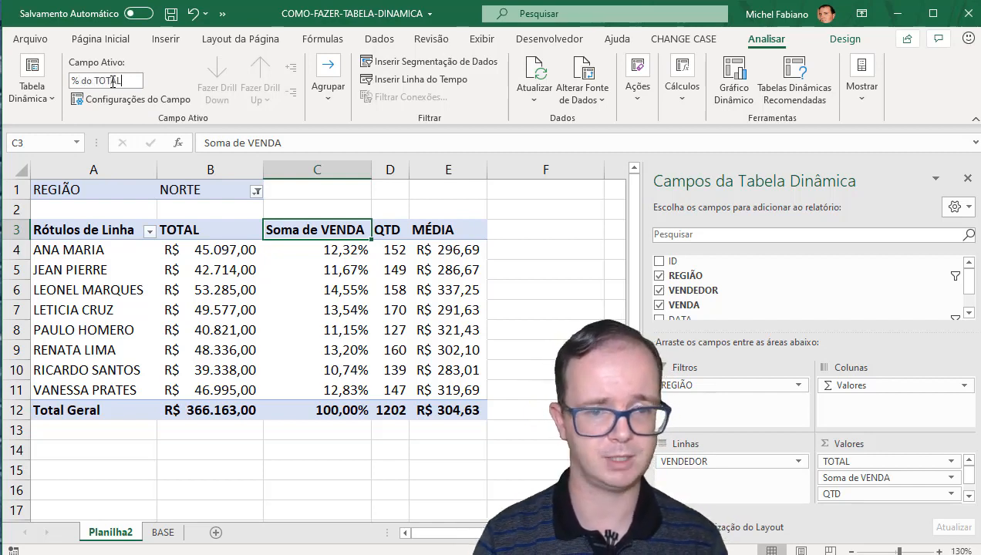
{"action": "key", "text": "Return"}
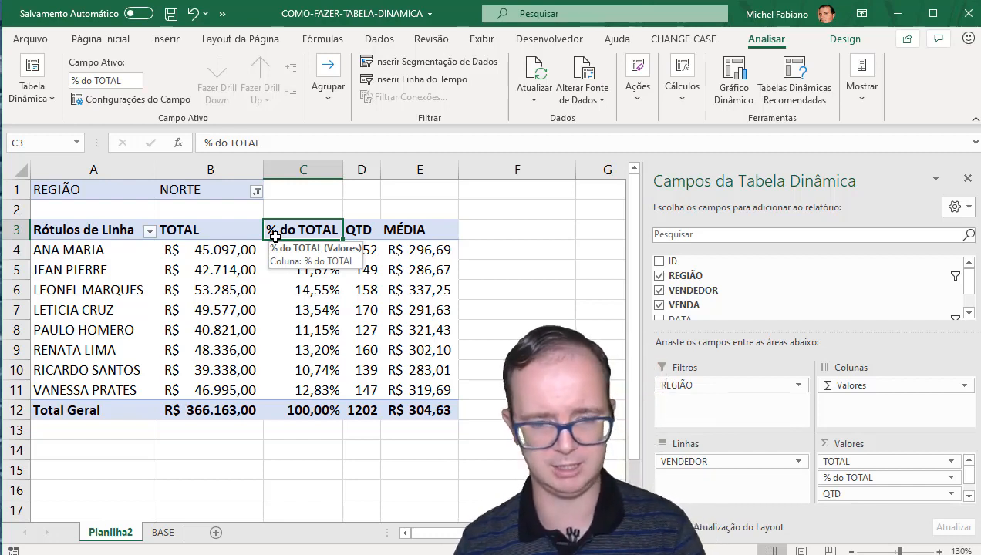
Close the PivotTable field list and insert a REGIÃO slicer placed in the empty cells beside the table
{"action": "left_click", "coordinate": [967, 179]}
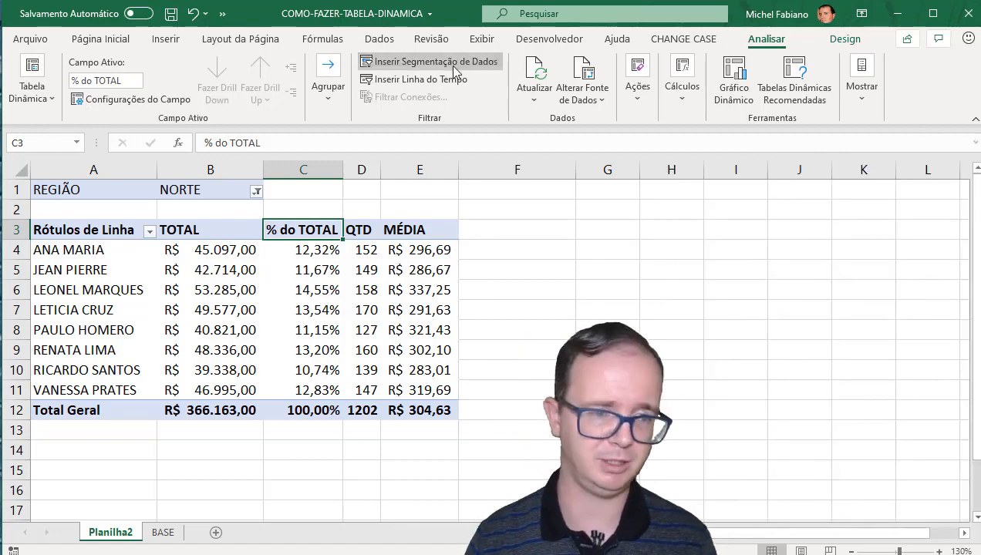
{"action": "left_click", "coordinate": [454, 68]}
{"action": "left_click", "coordinate": [372, 136]}
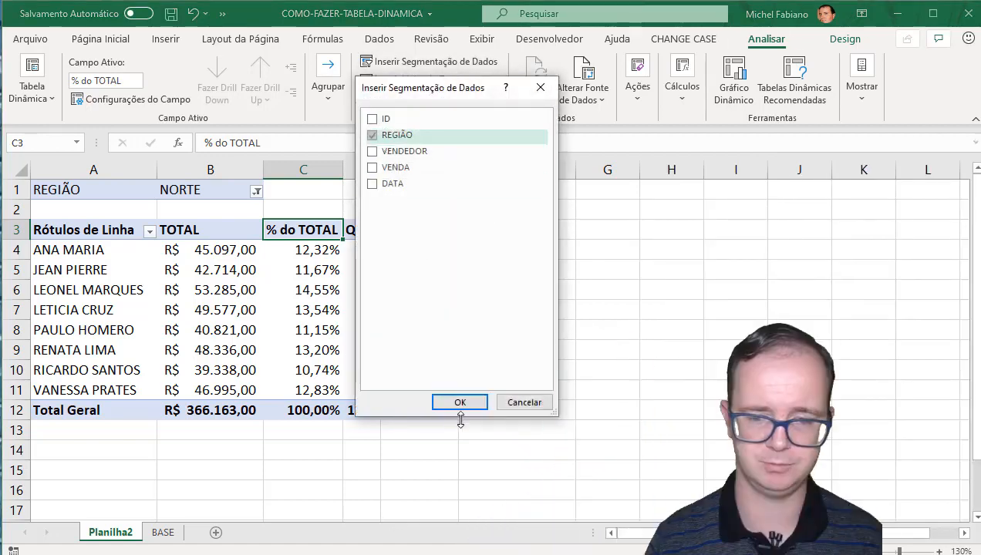
{"action": "left_click", "coordinate": [461, 404]}
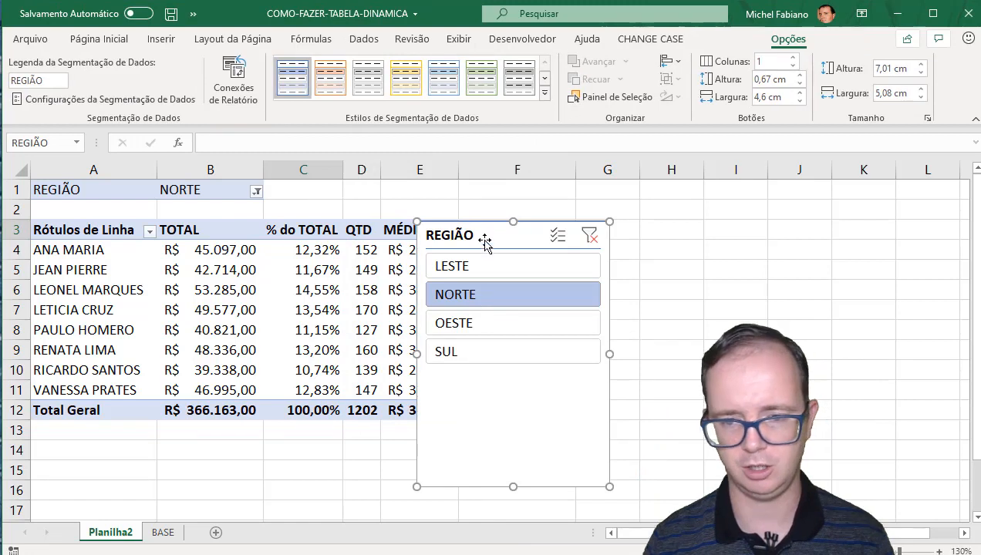
{"action": "left_click_drag", "start_coordinate": [484, 238], "coordinate": [561, 237]}
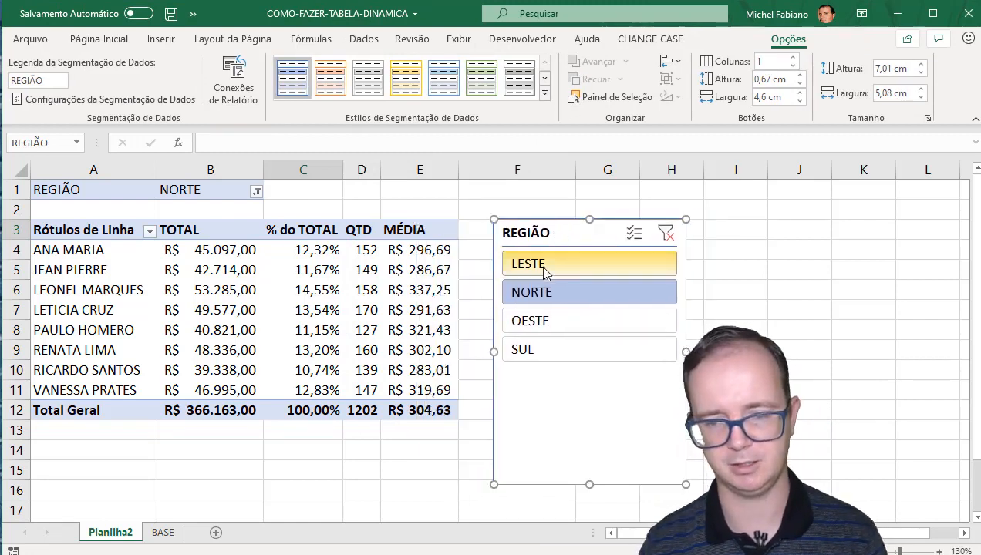
Switch the REGIÃO slicer repeatedly between LESTE, NORTE, OESTE and SUL, ending with the PivotTable filtered by LESTE
{"action": "left_click", "coordinate": [544, 270]}
{"action": "left_click", "coordinate": [535, 292]}
{"action": "left_click", "coordinate": [528, 324]}
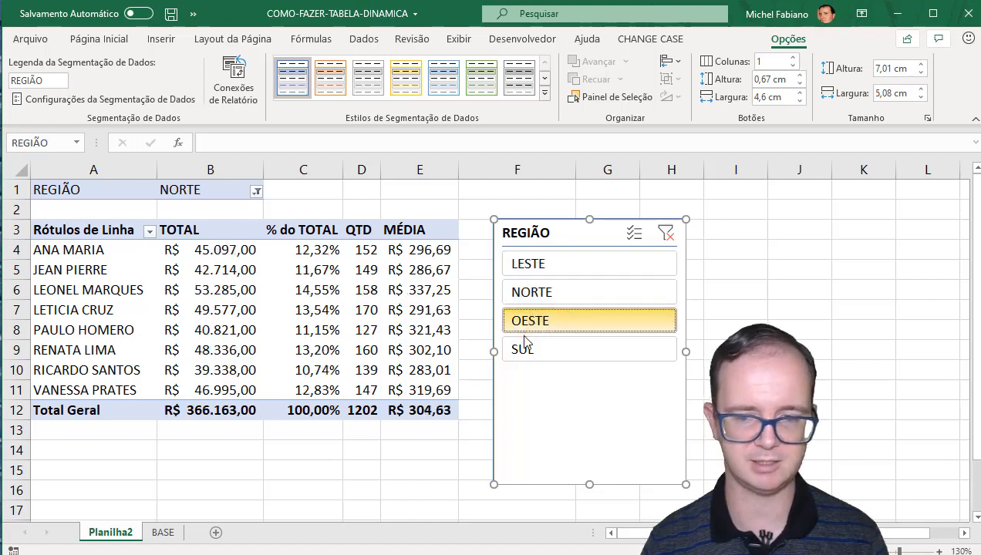
{"action": "left_click", "coordinate": [523, 351]}
{"action": "left_click", "coordinate": [527, 321]}
{"action": "left_click", "coordinate": [531, 297]}
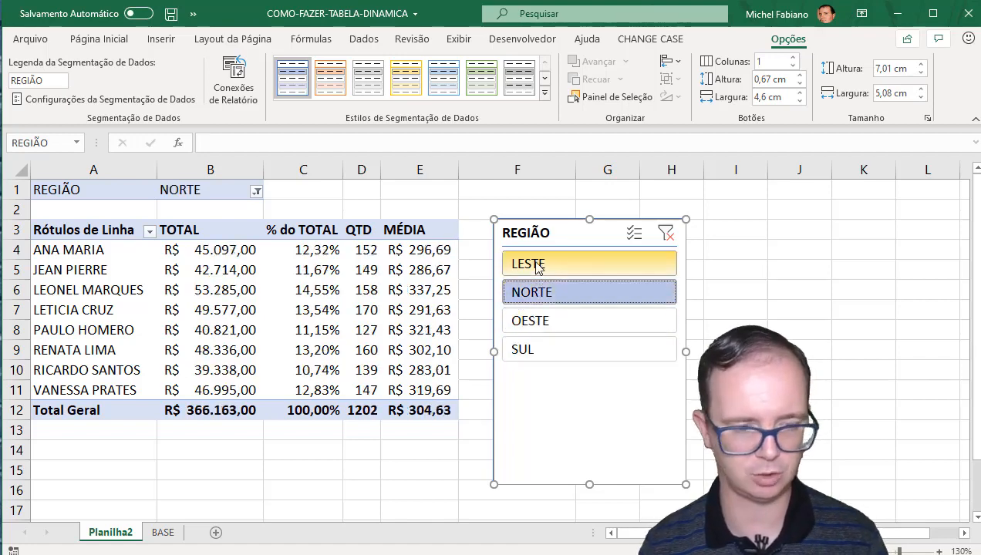
{"action": "left_click", "coordinate": [538, 265]}
{"action": "left_click", "coordinate": [538, 292]}
{"action": "left_click", "coordinate": [538, 322]}
{"action": "left_click", "coordinate": [538, 353]}
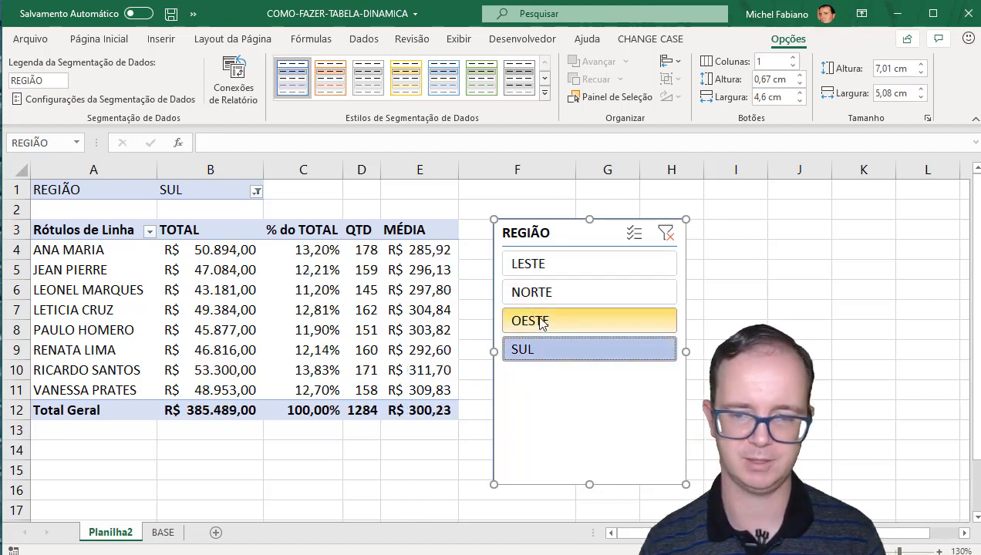
{"action": "left_click", "coordinate": [529, 322]}
{"action": "left_click", "coordinate": [530, 294]}
{"action": "left_click", "coordinate": [539, 266]}
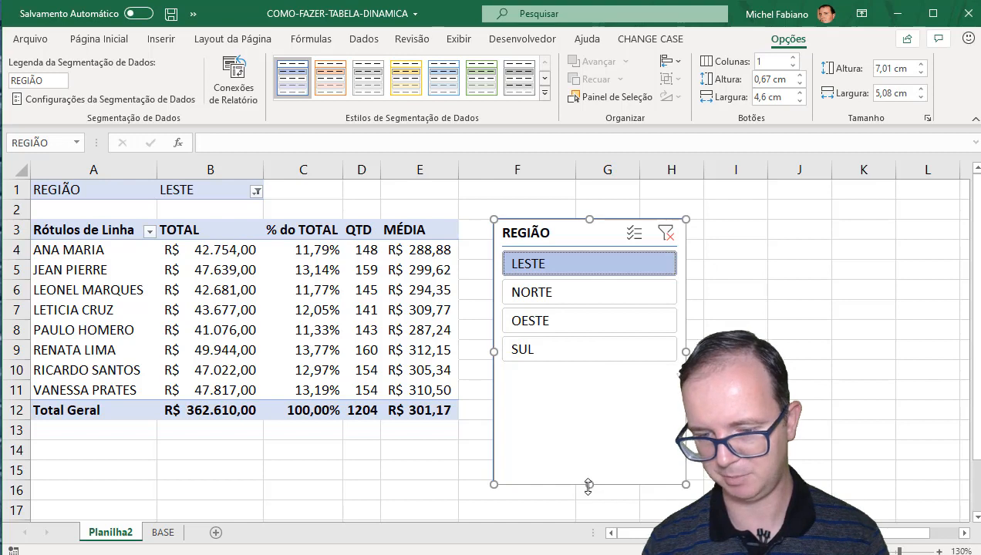
Arrange the REGIÃO slicer's buttons in 4 columns and resize the slicer to about 7,58 cm wide and 1,76 cm high
{"action": "left_click_drag", "start_coordinate": [589, 484], "coordinate": [590, 375]}
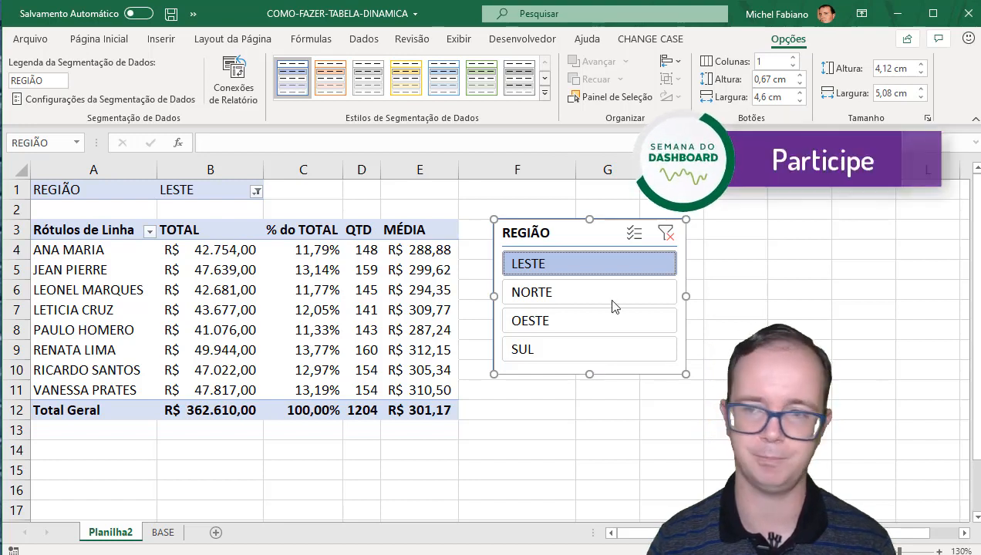
{"action": "left_click", "coordinate": [794, 58]}
{"action": "left_click", "coordinate": [794, 58]}
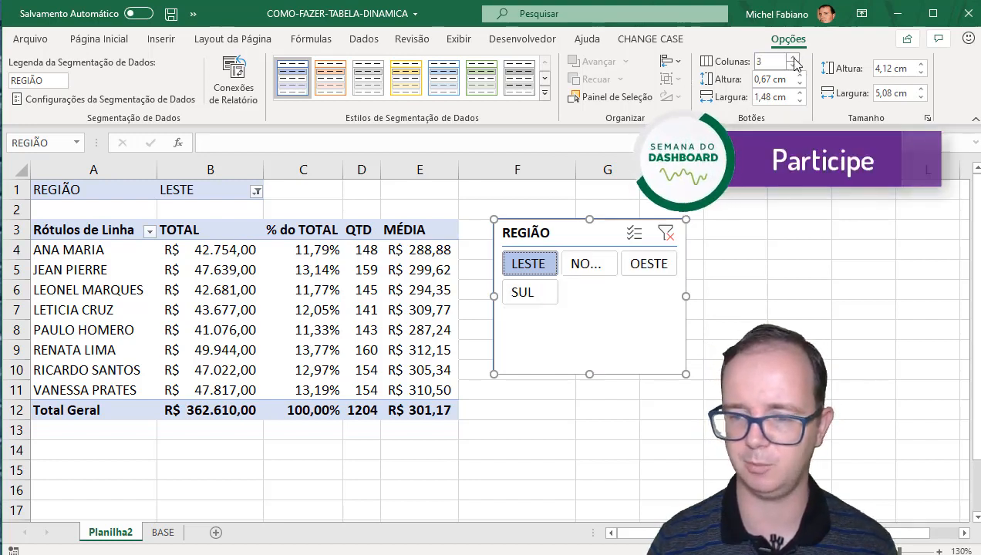
{"action": "left_click", "coordinate": [794, 58]}
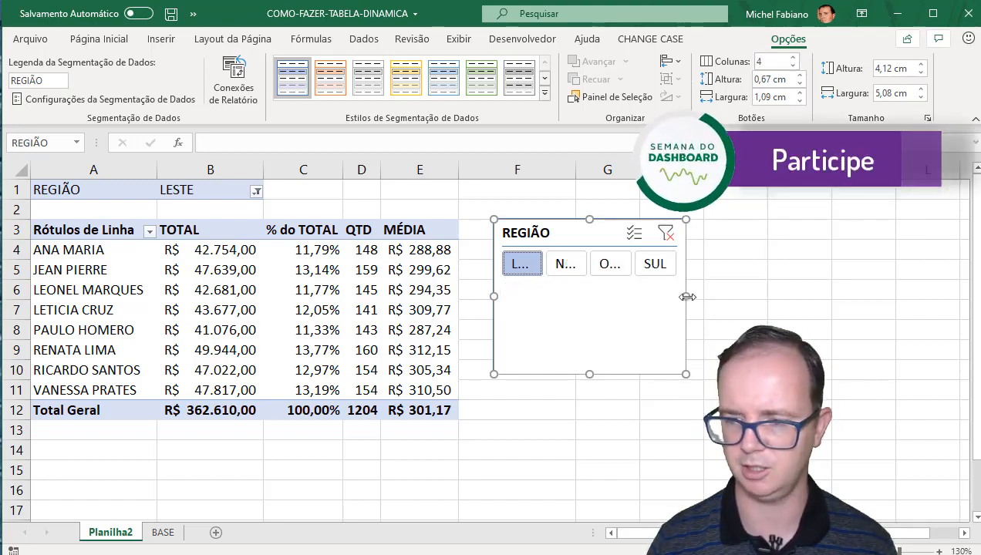
{"action": "left_click_drag", "start_coordinate": [686, 297], "coordinate": [781, 301]}
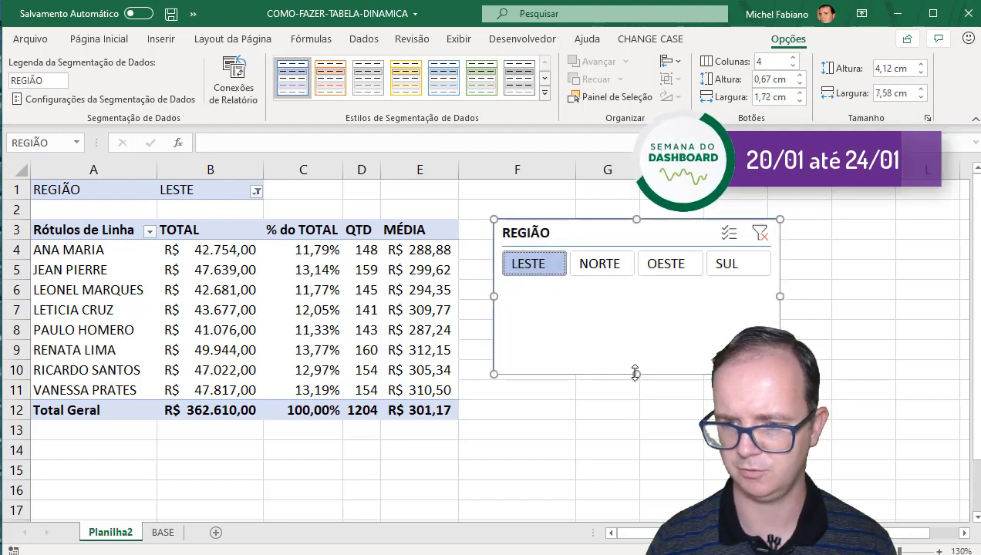
{"action": "left_click_drag", "start_coordinate": [635, 374], "coordinate": [631, 284]}
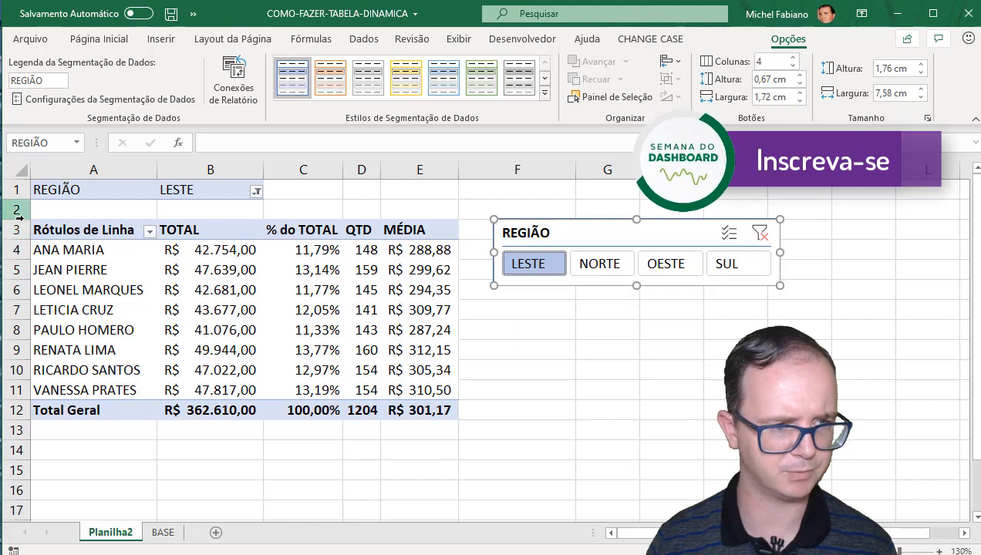
Make row 2 about three times as tall and remove the REGIÃO field from the PivotTable's report filters
{"action": "left_click_drag", "start_coordinate": [17, 219], "coordinate": [17, 261]}
{"action": "left_click", "coordinate": [66, 190]}
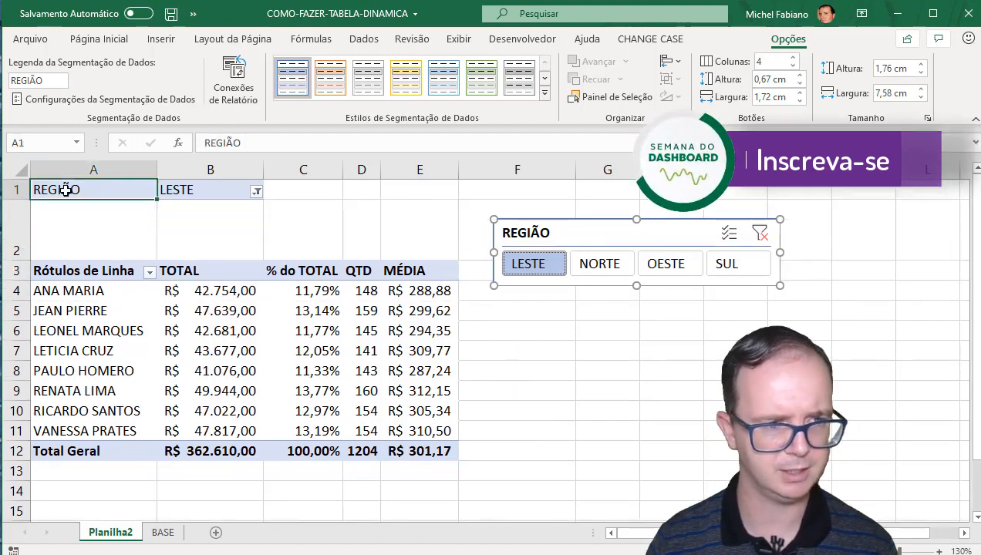
{"action": "left_click", "coordinate": [85, 272]}
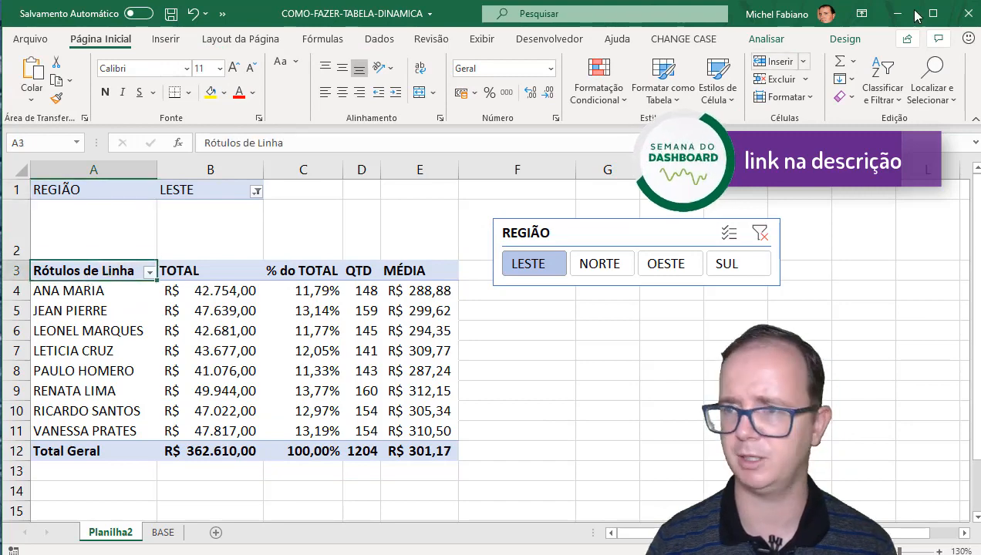
{"action": "left_click", "coordinate": [775, 40]}
{"action": "left_click", "coordinate": [867, 99]}
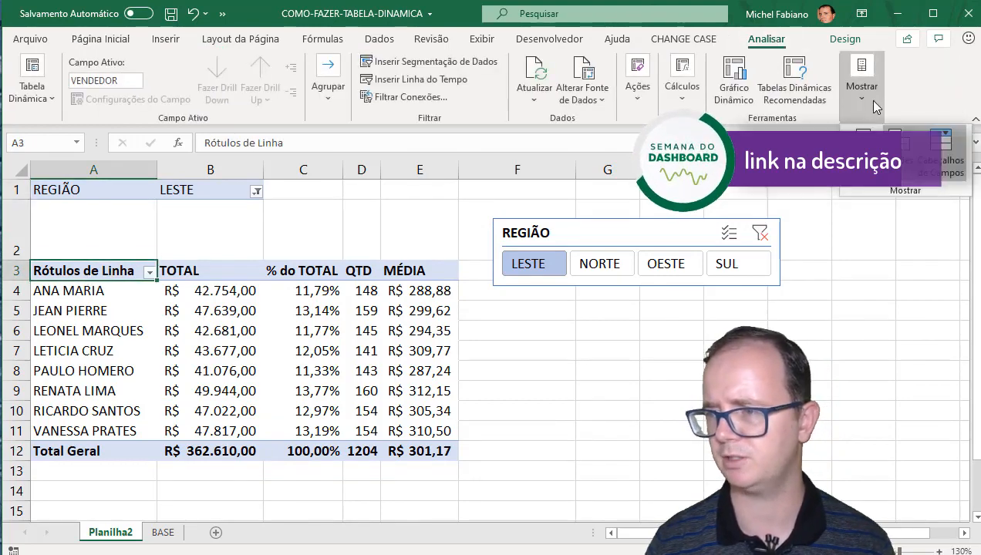
{"action": "left_click", "coordinate": [862, 151]}
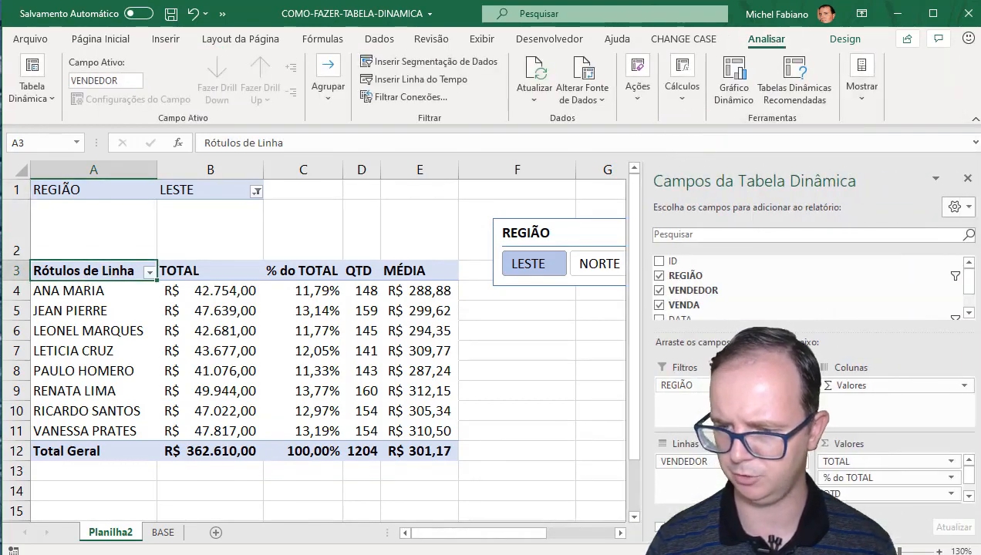
{"action": "left_click_drag", "start_coordinate": [659, 384], "coordinate": [793, 269]}
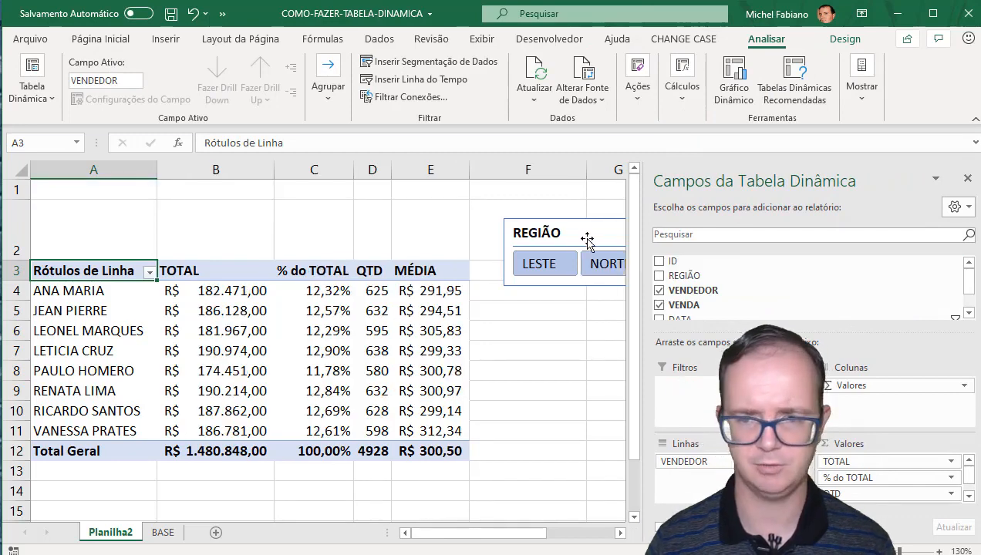
Move the REGIÃO slicer into the empty space directly above the PivotTable and switch it between NORTE, LESTE and OESTE, ending on SUL
{"action": "left_click_drag", "start_coordinate": [586, 241], "coordinate": [266, 199]}
{"action": "left_click", "coordinate": [720, 266]}
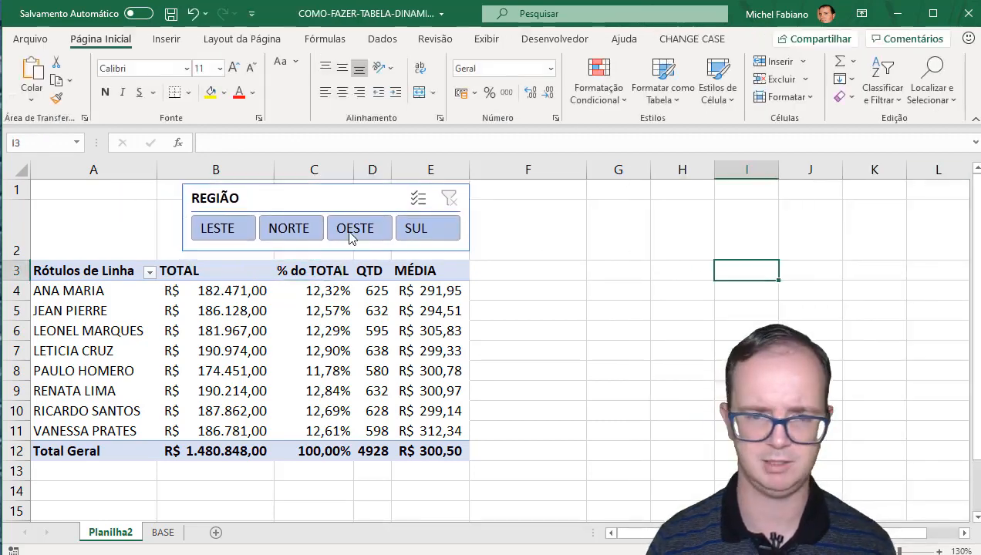
{"action": "left_click", "coordinate": [295, 236]}
{"action": "left_click", "coordinate": [211, 226]}
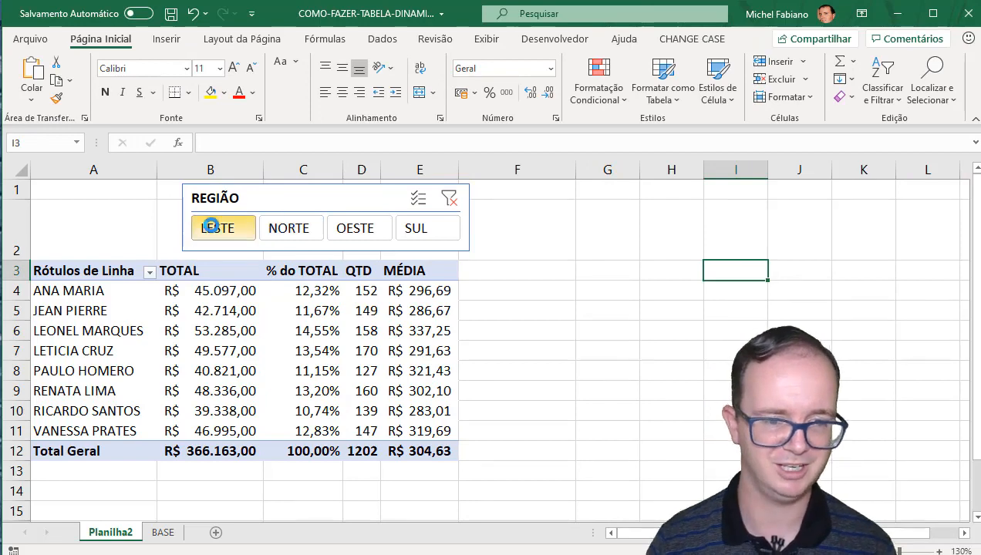
{"action": "left_click", "coordinate": [288, 228]}
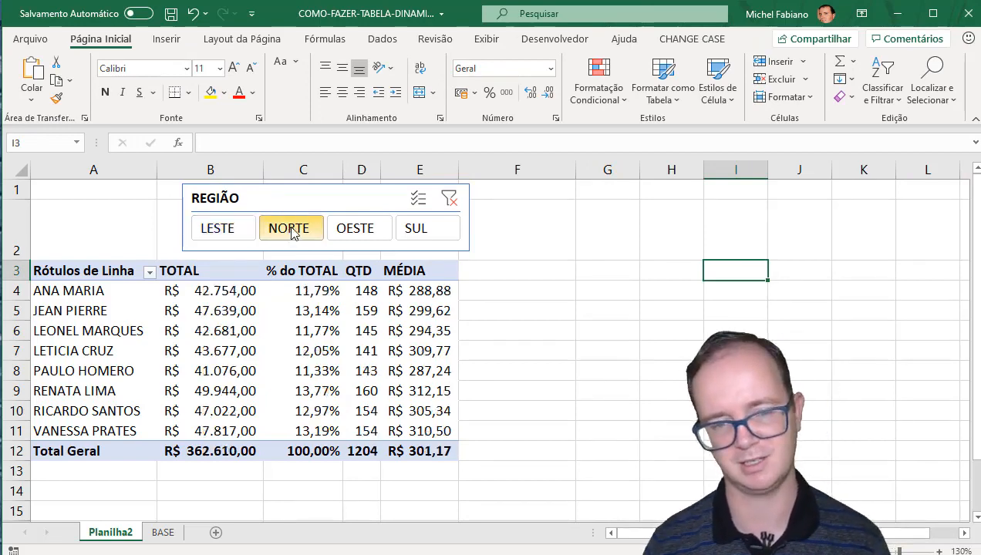
{"action": "left_click", "coordinate": [354, 228]}
{"action": "left_click", "coordinate": [413, 233]}
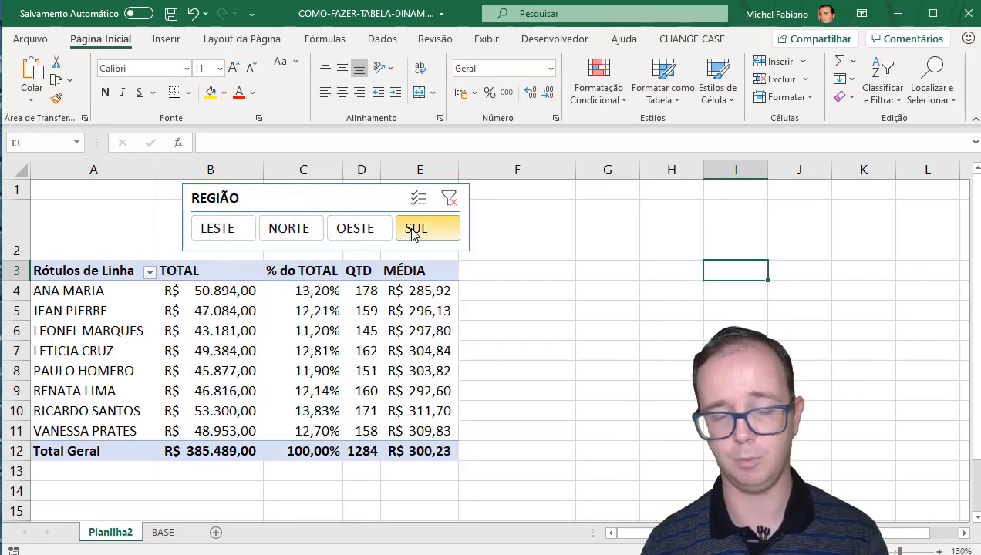